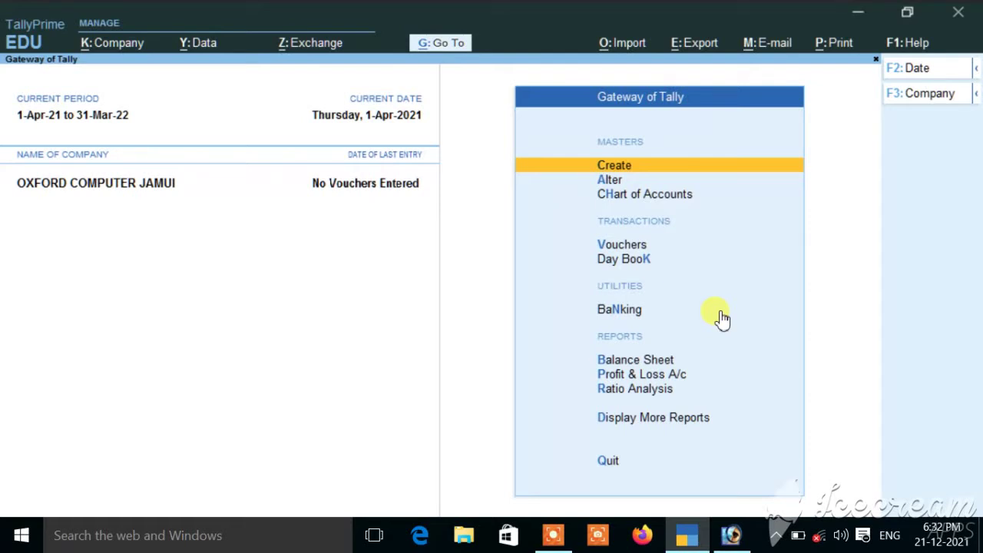
# Enable Tax Deducted at Source (TDS) in the company features, leaving the preceding accounting, inventory and GST options as they are
pyautogui.press('F11')
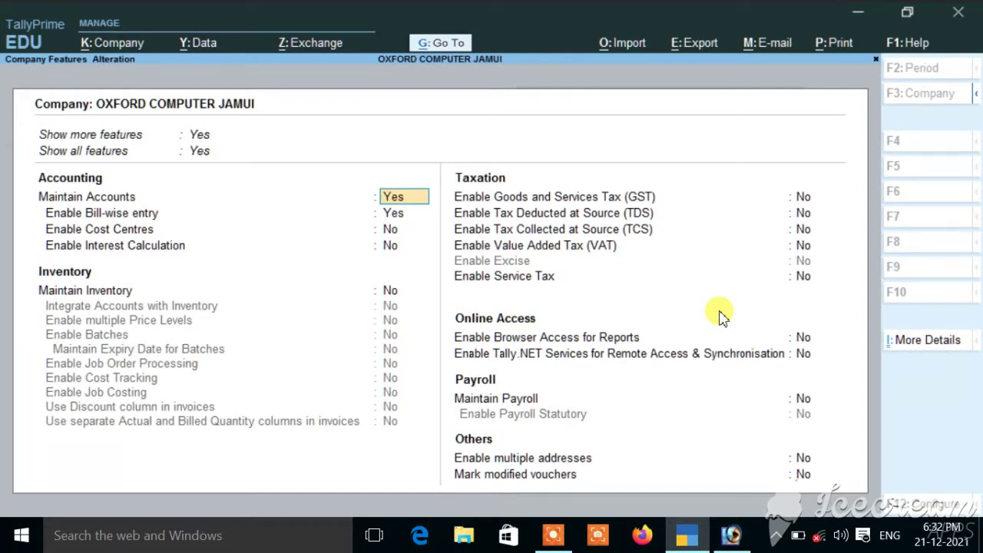
pyautogui.press('Return')
pyautogui.press('Return')
pyautogui.press('Return')
pyautogui.press('Return')
pyautogui.press('Return')
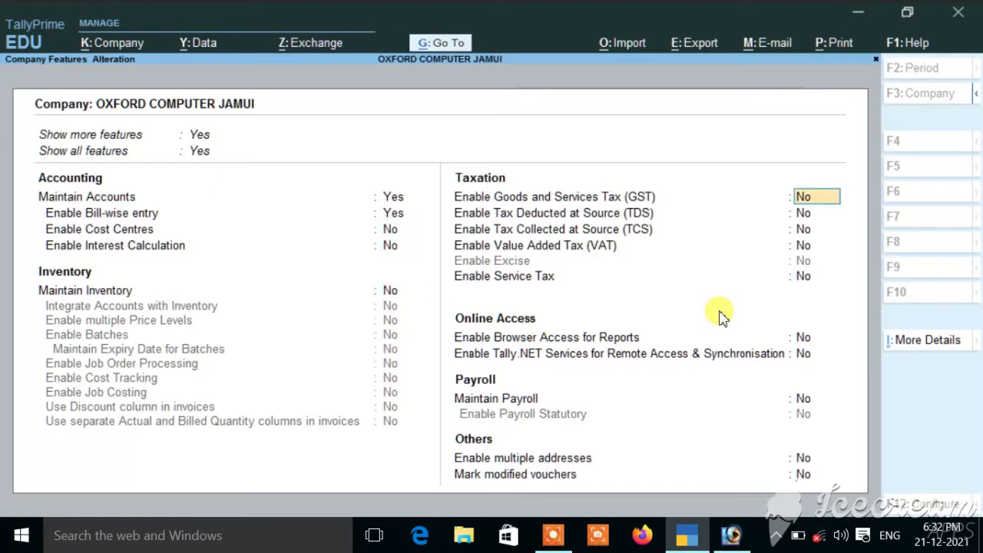
pyautogui.press('Return')
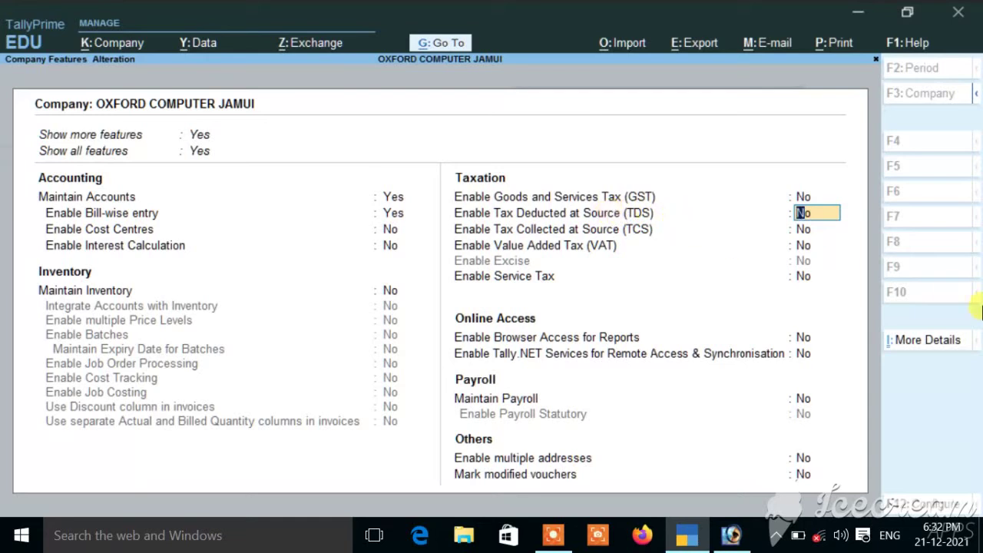
pyautogui.write('y')
pyautogui.press('Return')
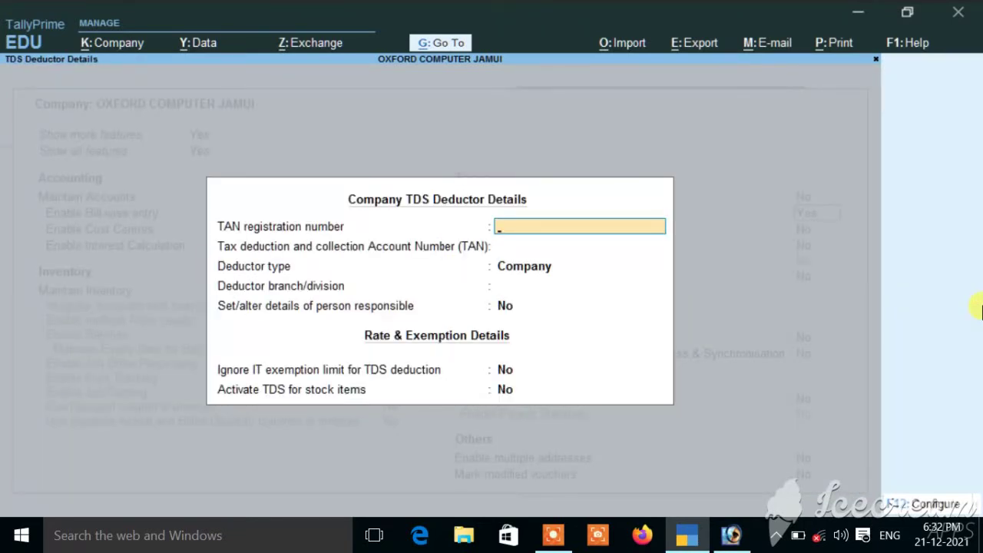
# Enter the company's TAN registration number and tax deduction account number, keeping deductor type Company and the branch/division blank
pyautogui.write('TAN48754444')
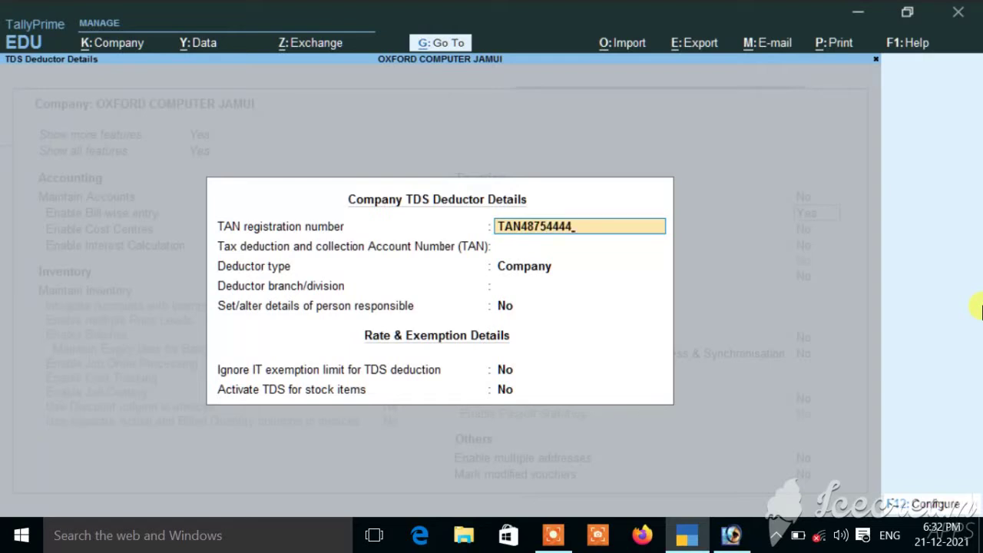
pyautogui.write('4')
pyautogui.press('Return')
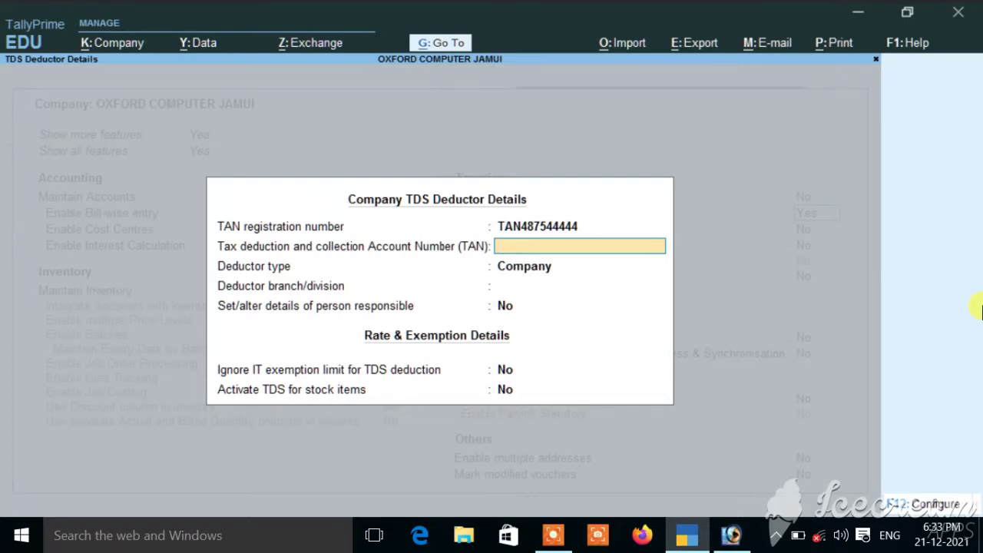
pyautogui.write('4P7894O778')
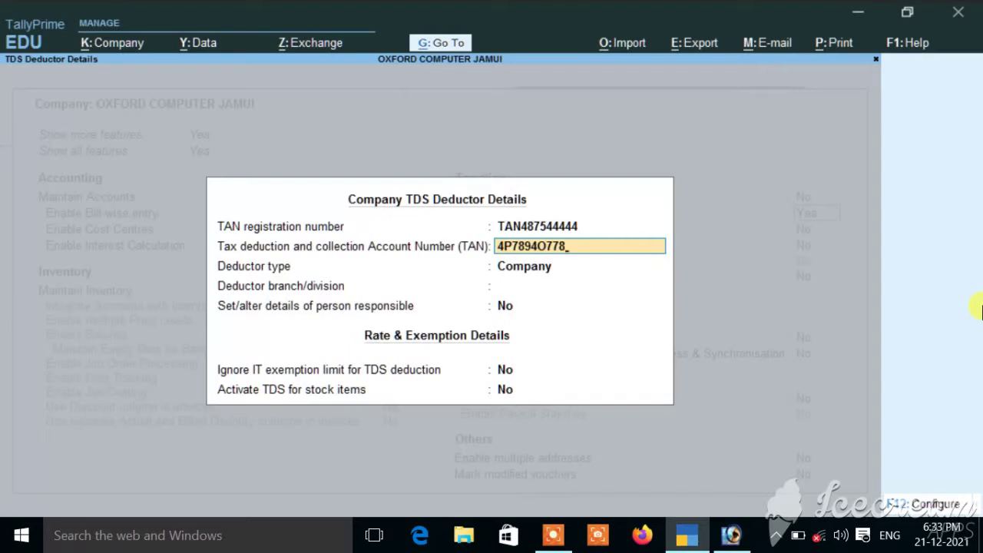
pyautogui.press('Return')
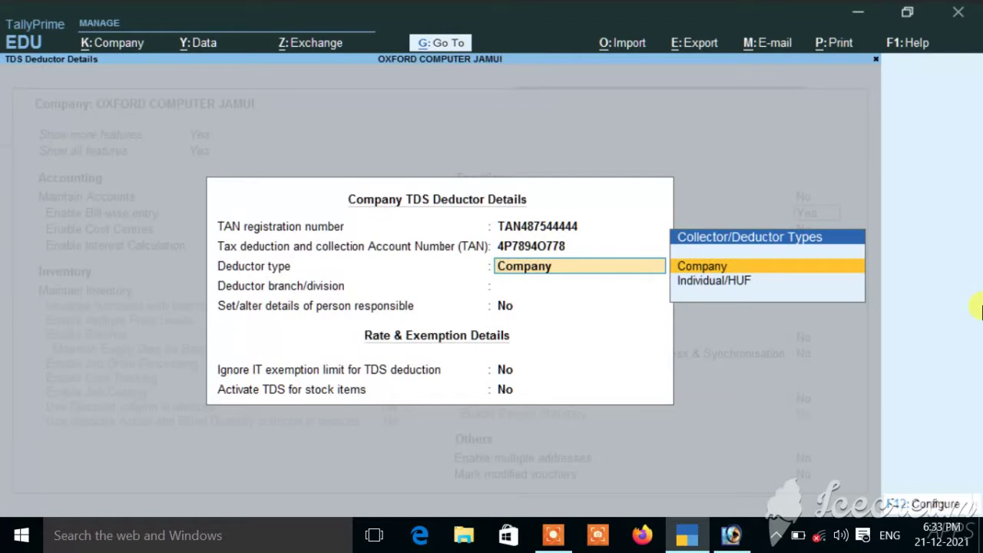
pyautogui.press('Return')
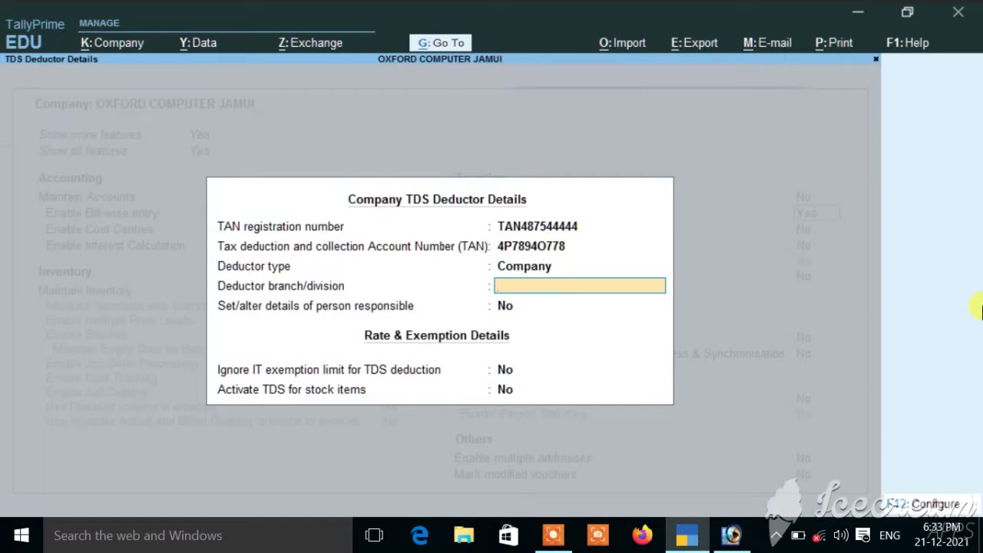
pyautogui.press('BackSpace')
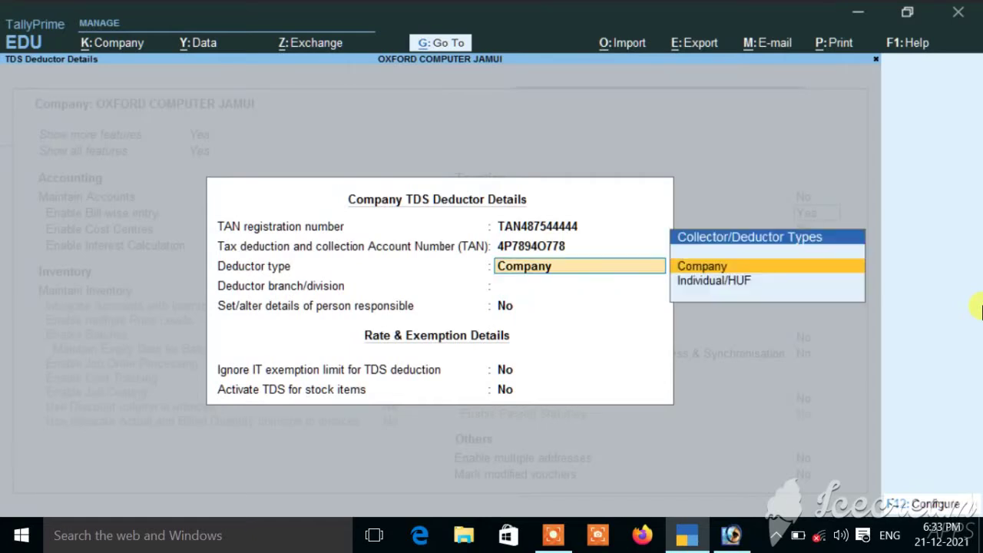
pyautogui.press('Return')
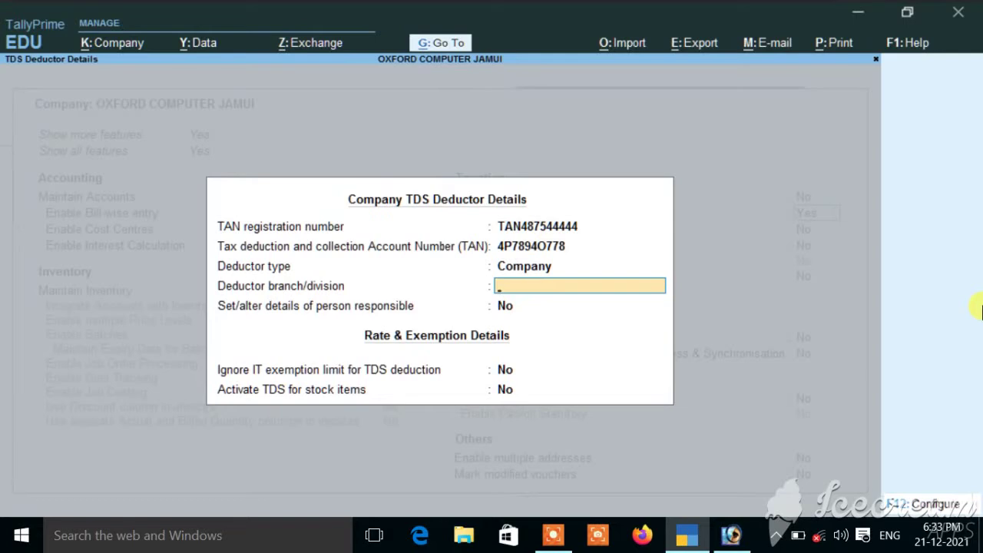
pyautogui.press('Return')
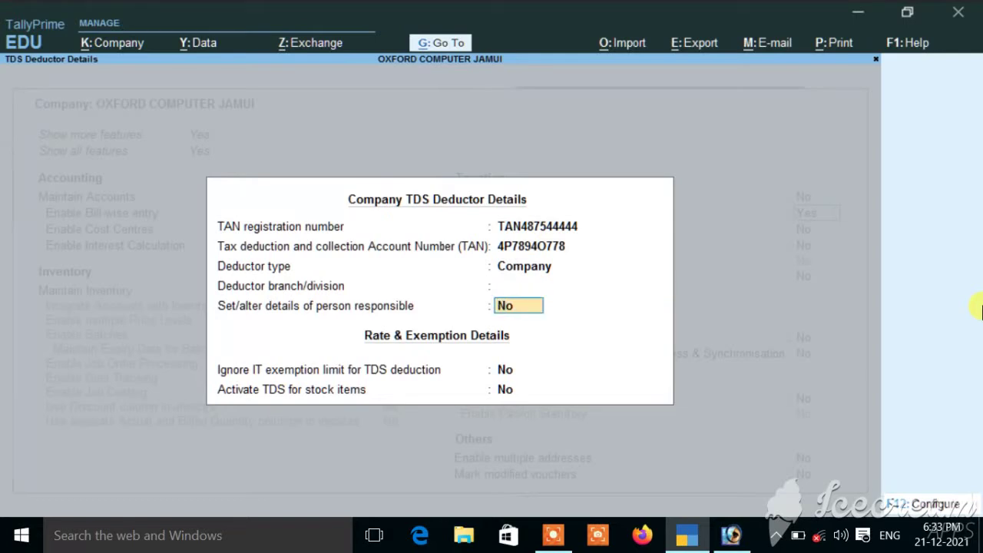
# Enable the details of the person responsible and fill in the person's name, parent's name and designation Jamui
pyautogui.write('y')
pyautogui.press('Return')
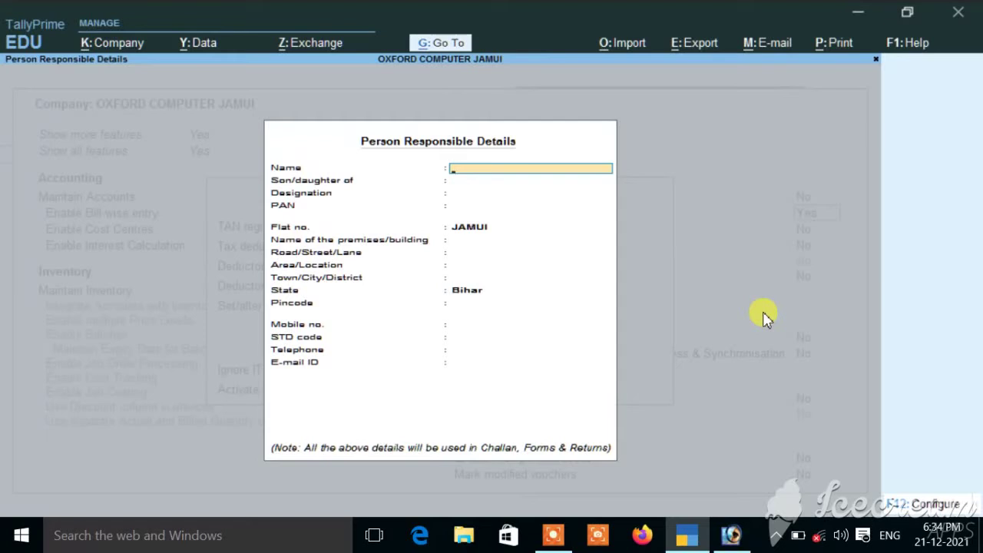
pyautogui.write('Mohan Kumar')
pyautogui.press('Return')
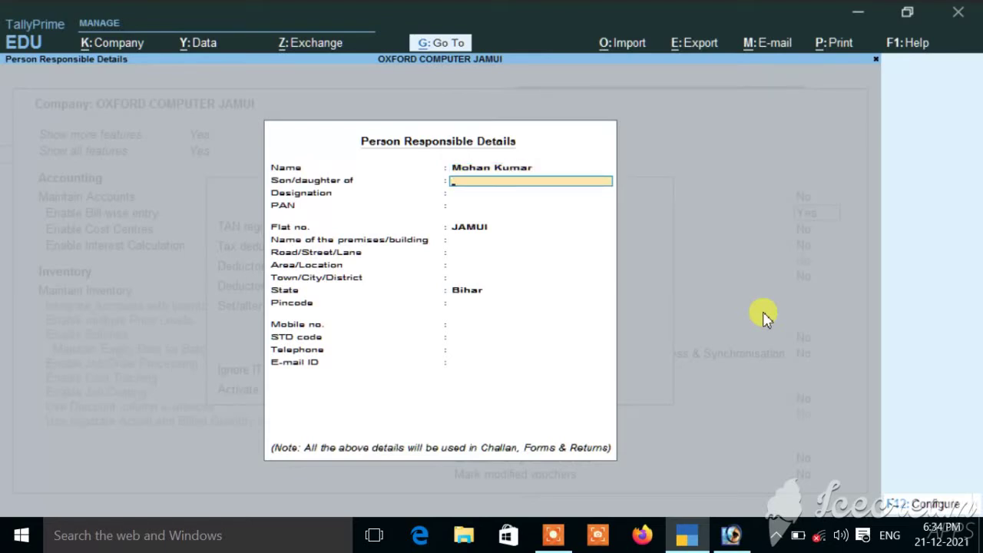
pyautogui.write('Hari Lal')
pyautogui.press('Return')
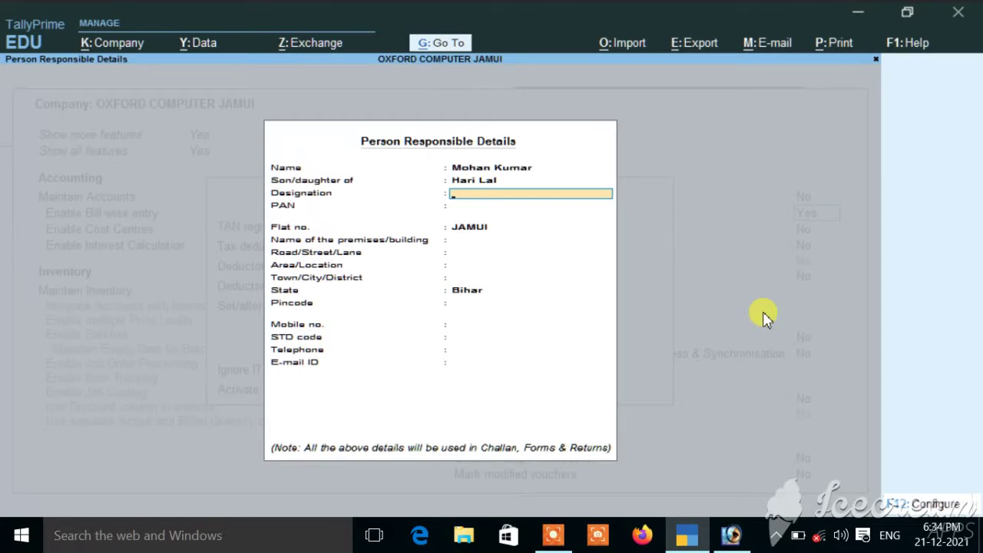
pyautogui.write('Jamui')
pyautogui.press('Return')
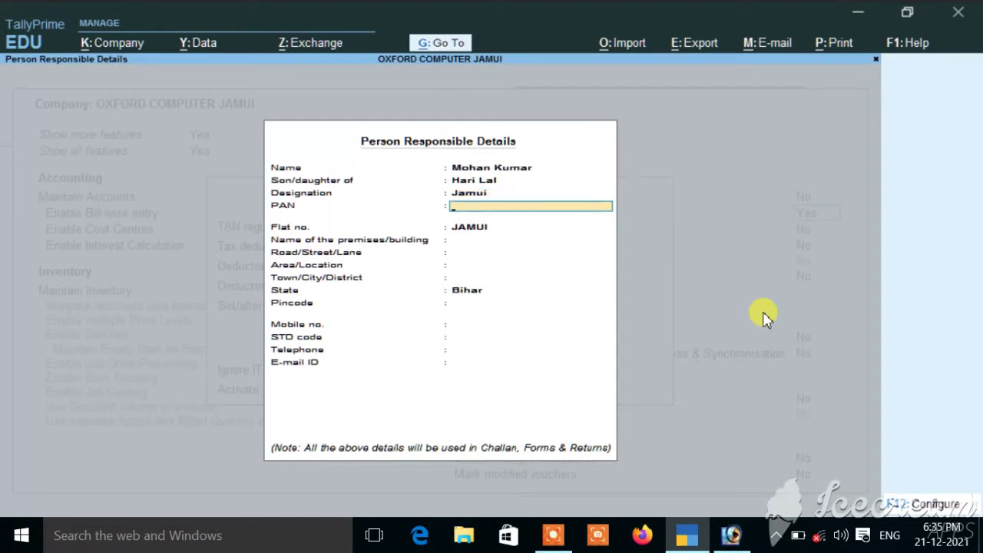
# Accept the remaining responsible-person and TDS deductor fields unchanged, and save the company features
pyautogui.press('Return')
pyautogui.press('Return')
pyautogui.press('Return')
pyautogui.press('Return')
pyautogui.press('Return')
pyautogui.press('Return')
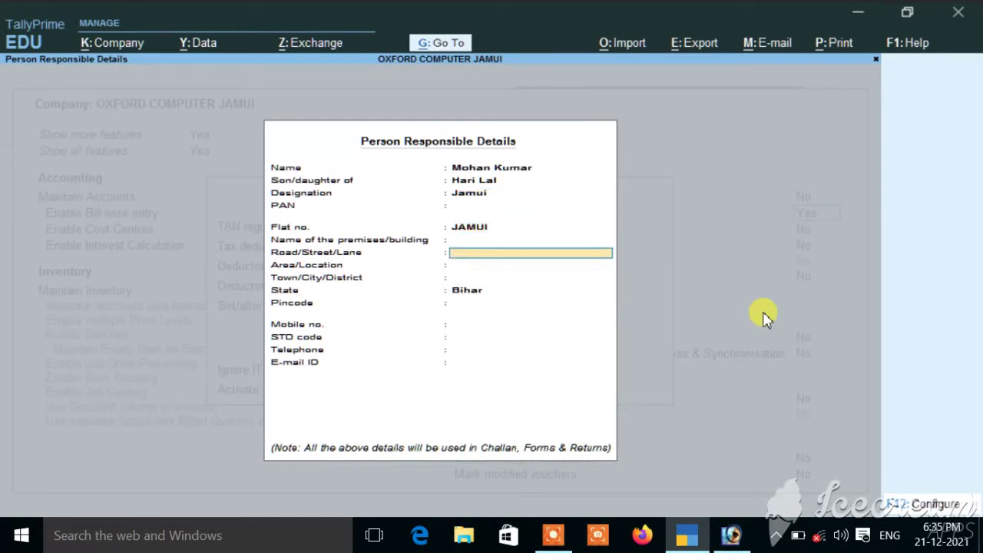
pyautogui.press('Return')
pyautogui.press('Return')
pyautogui.press('Return')
pyautogui.press('Return')
pyautogui.press('Return')
pyautogui.press('Return')
pyautogui.press('Return')
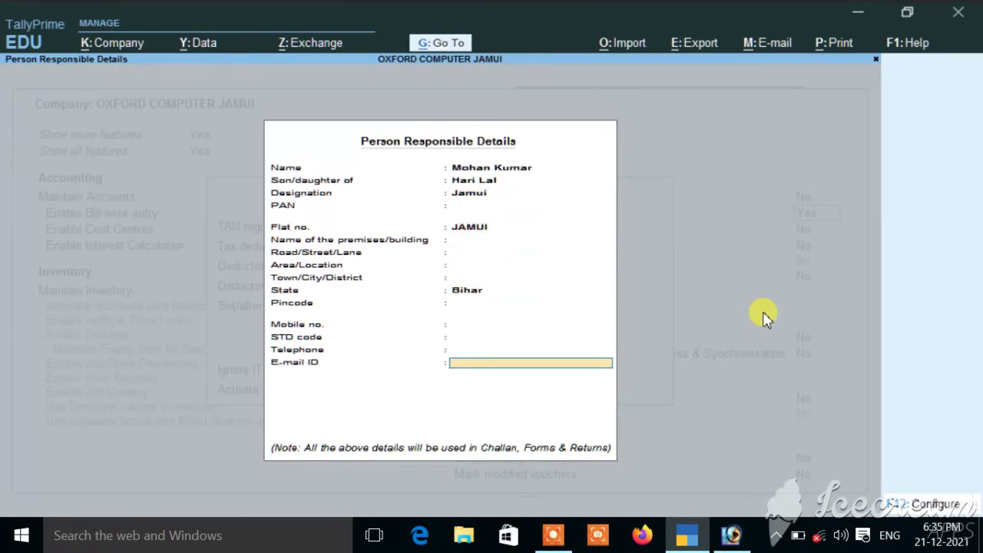
pyautogui.press('Return')
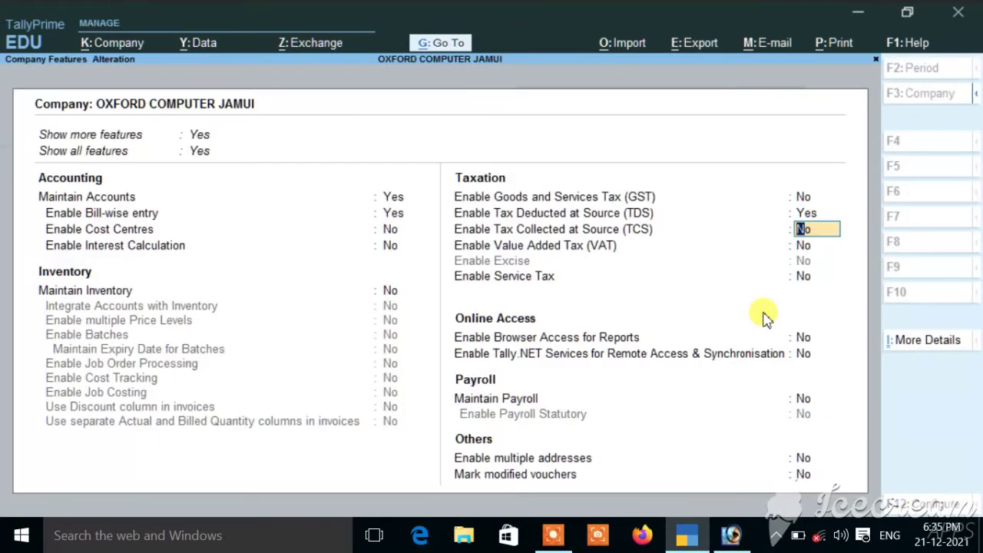
pyautogui.press('ctrl')
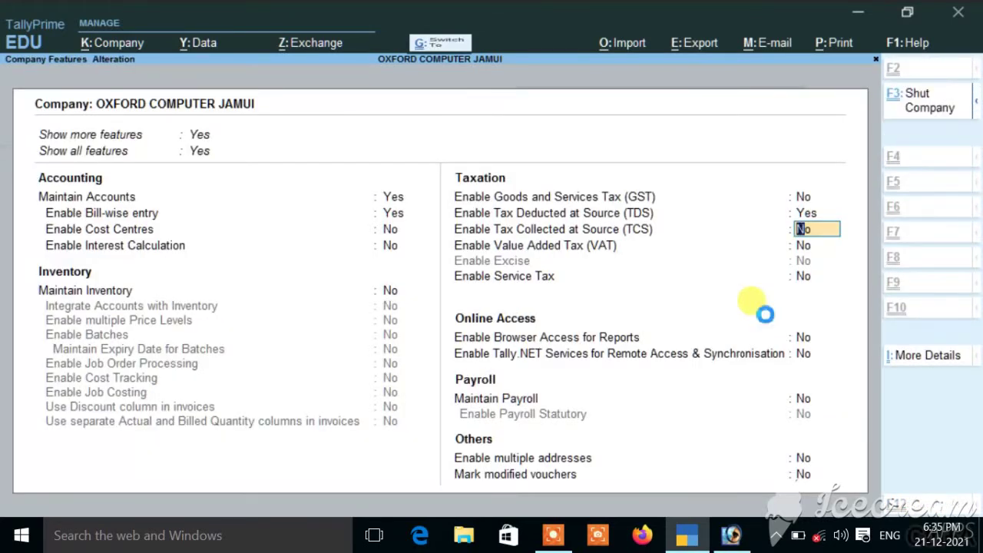
pyautogui.hotkey('ctrl', 'a')
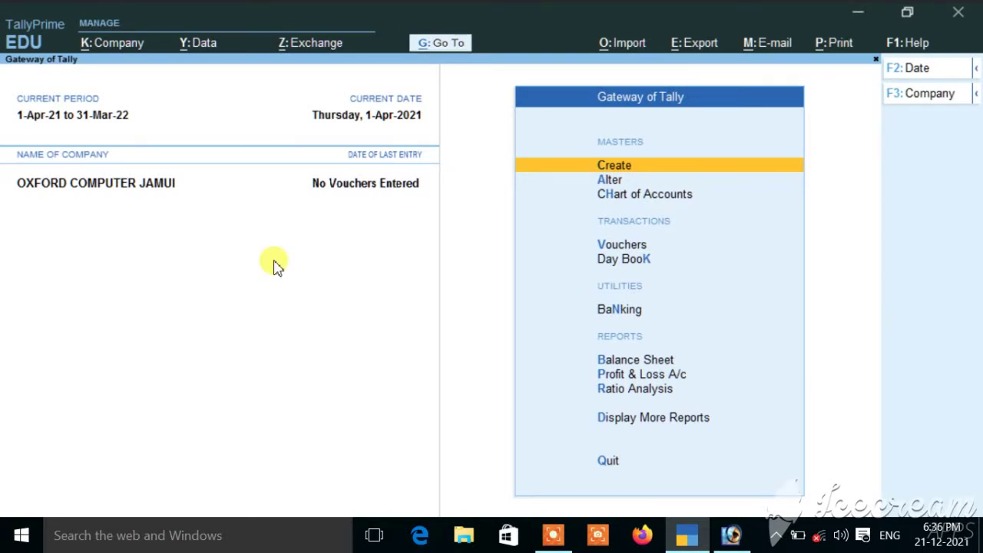
# Start a new ledger named Rent A/c without an alias
pyautogui.press('Return')
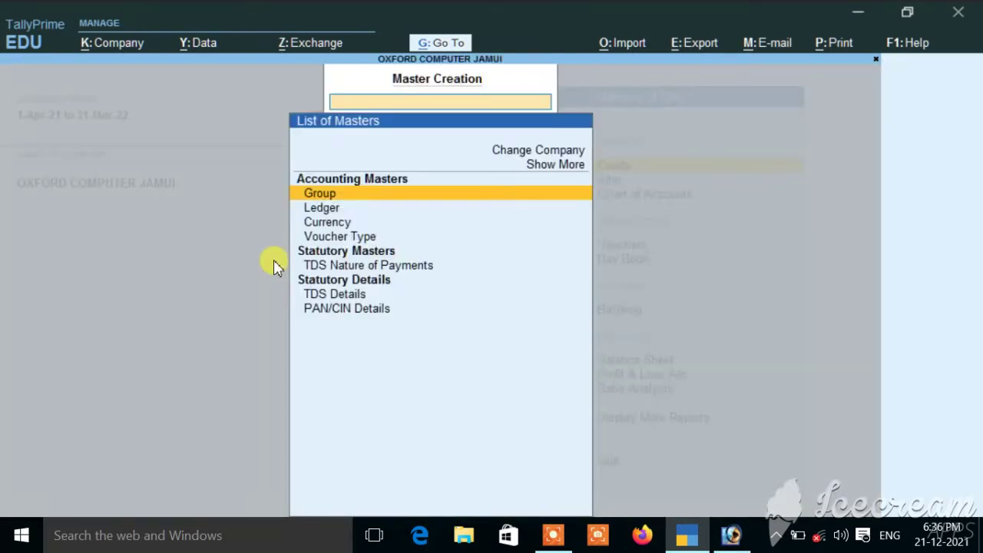
pyautogui.press('Down')
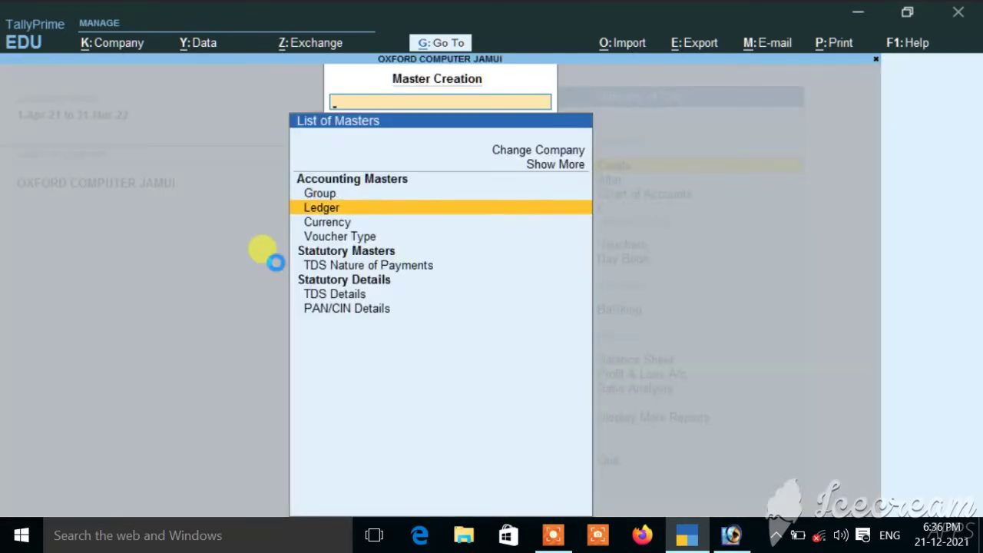
pyautogui.press('Return')
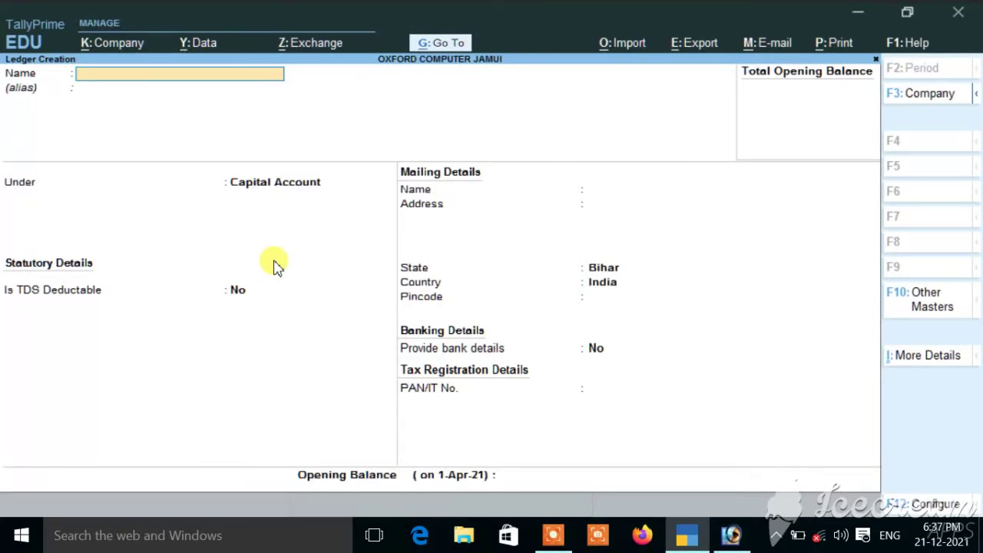
pyautogui.write('Rent a/c')
pyautogui.press('Return')
pyautogui.press('Return')
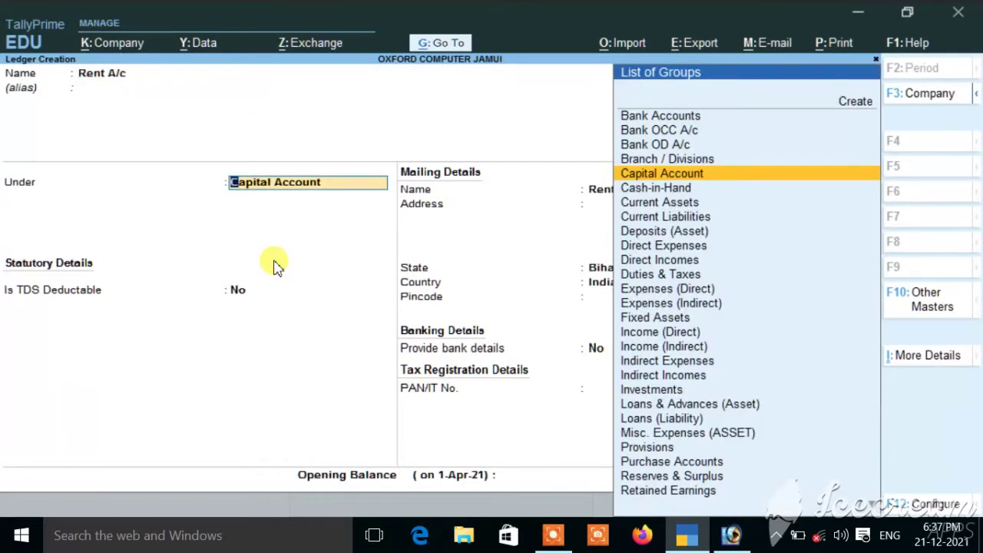
# Place the rent ledger under Indirect Expenses and set its type of ledger to Not Applicable
pyautogui.press('BackSpace')
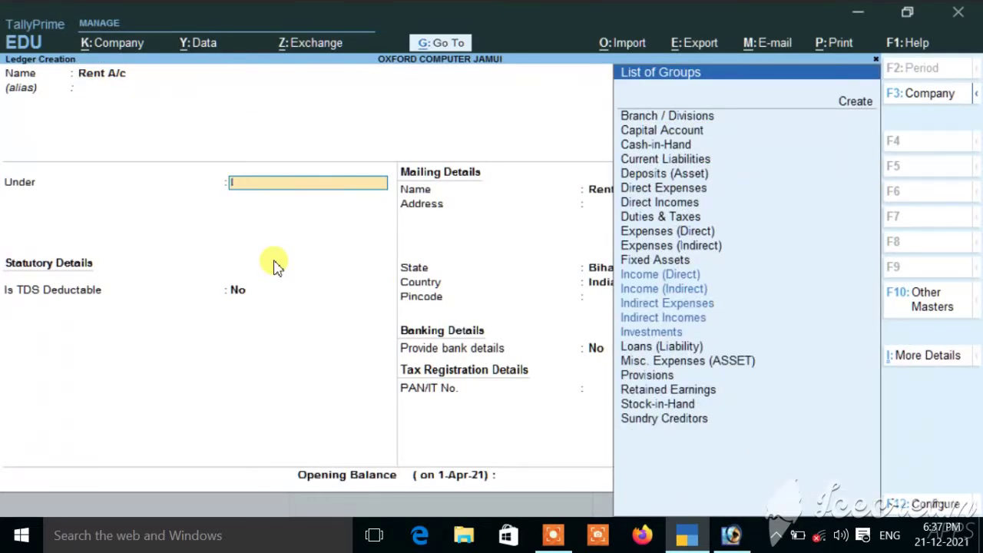
pyautogui.press('Down')
pyautogui.press('Down')
pyautogui.press('Down')
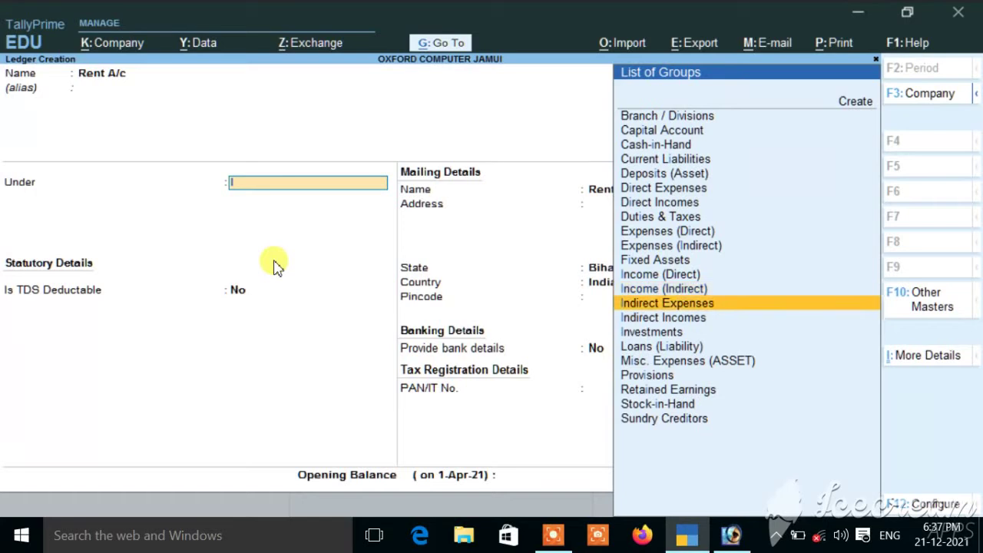
pyautogui.press('Return')
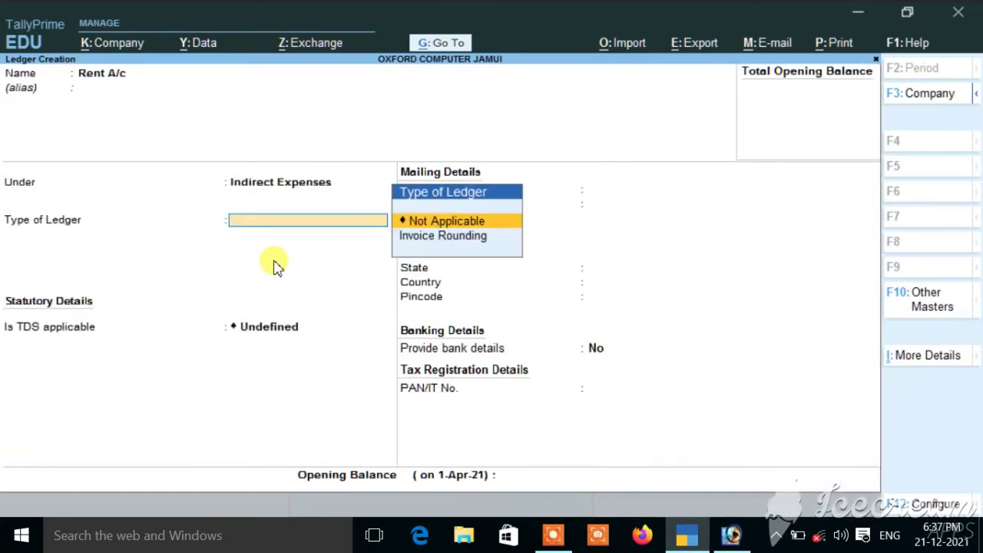
pyautogui.press('Return')
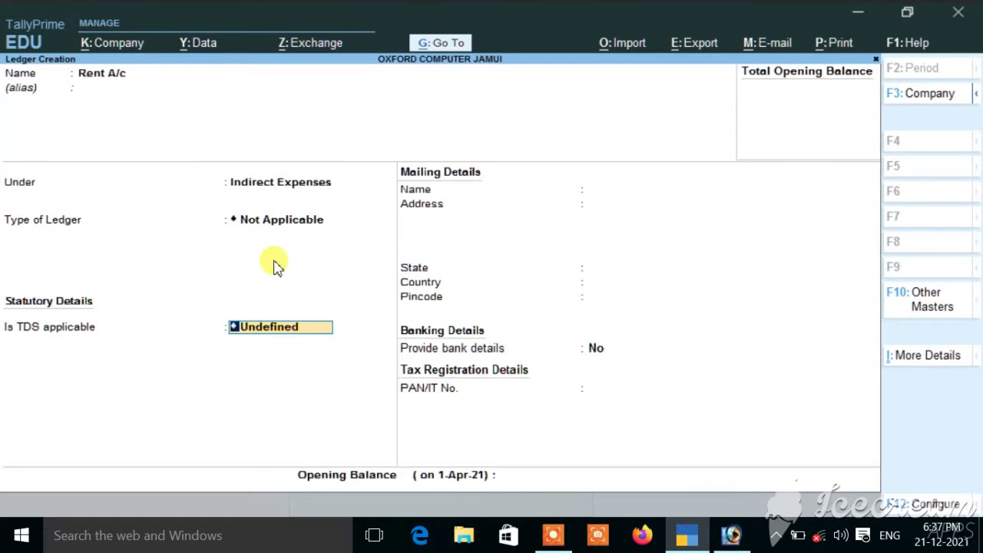
# Set TDS to Applicable in the rent ledger's statutory details
pyautogui.press('BackSpace')
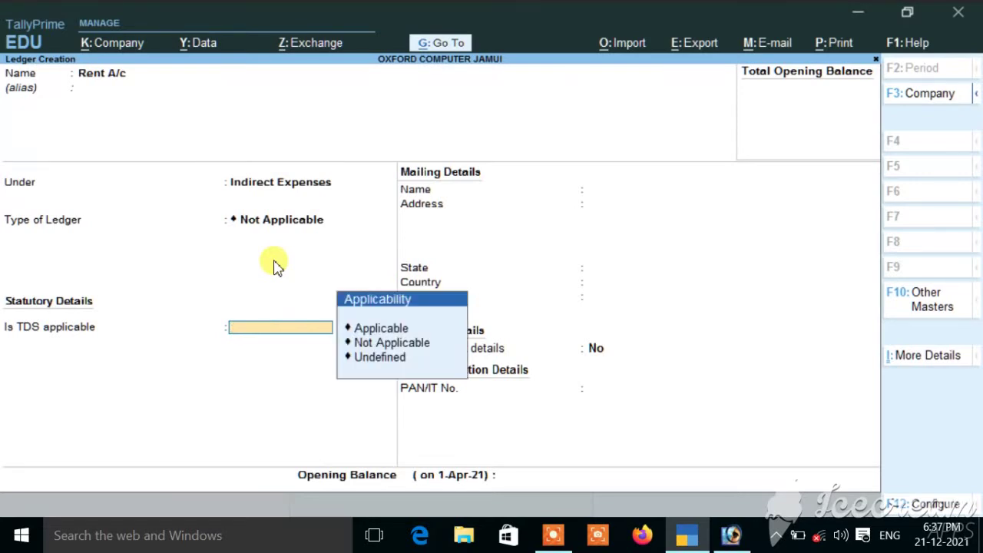
pyautogui.press('Down')
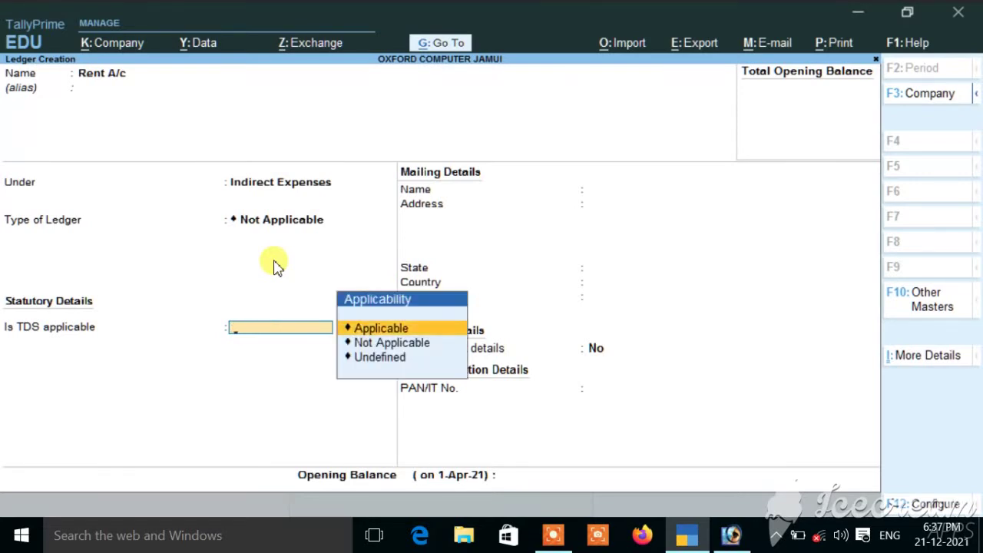
pyautogui.press('Return')
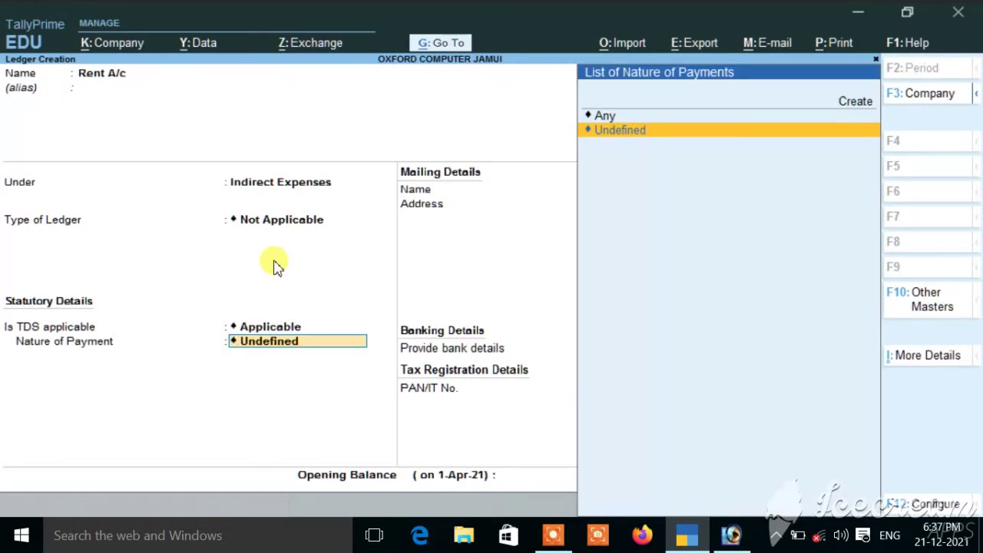
# Create a new nature of payment named Rent Exp with section 194ee, leaving the payment and remittance codes blank
pyautogui.press('Up')
pyautogui.press('Up')
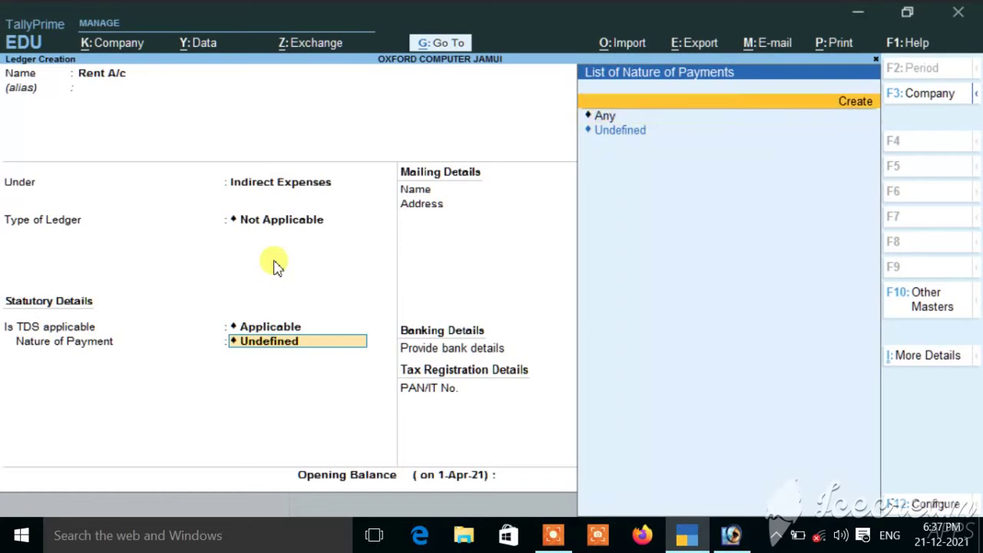
pyautogui.press('Return')
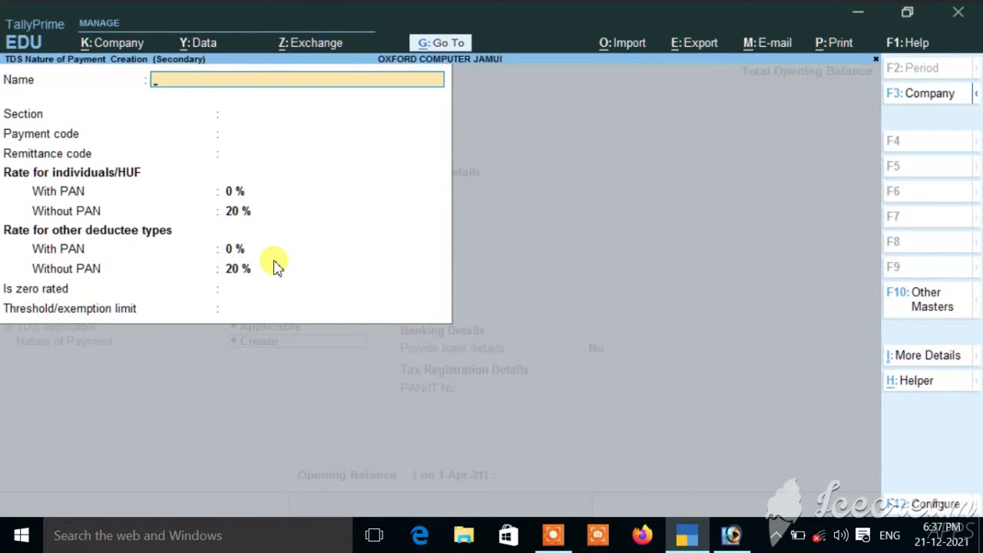
pyautogui.write('Rent Exp')
pyautogui.press('Return')
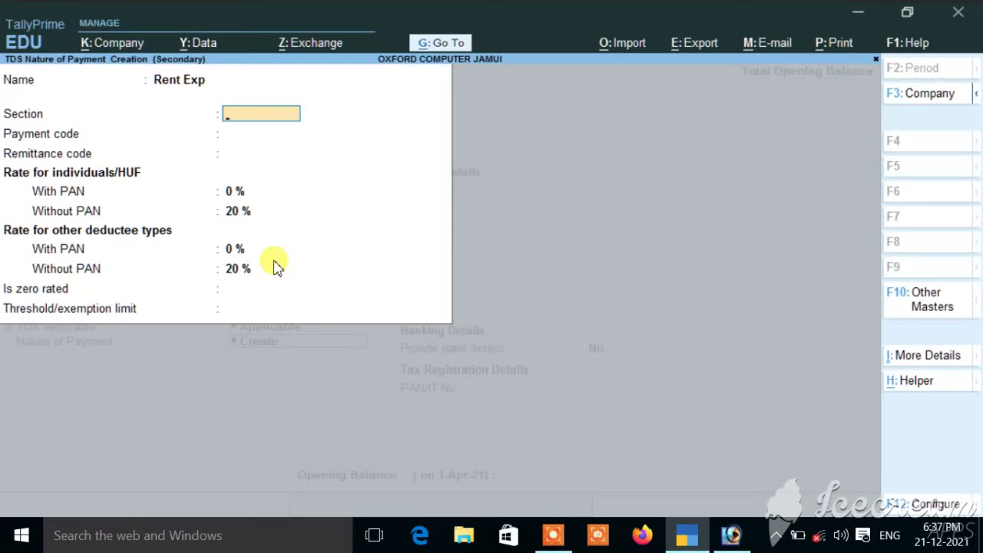
pyautogui.write('194ee')
pyautogui.press('Return')
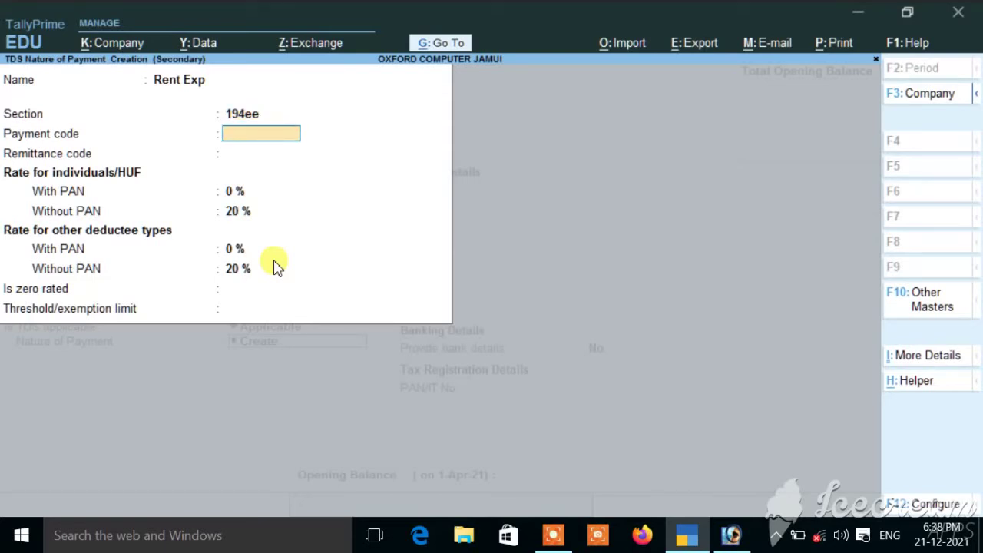
pyautogui.press('Return')
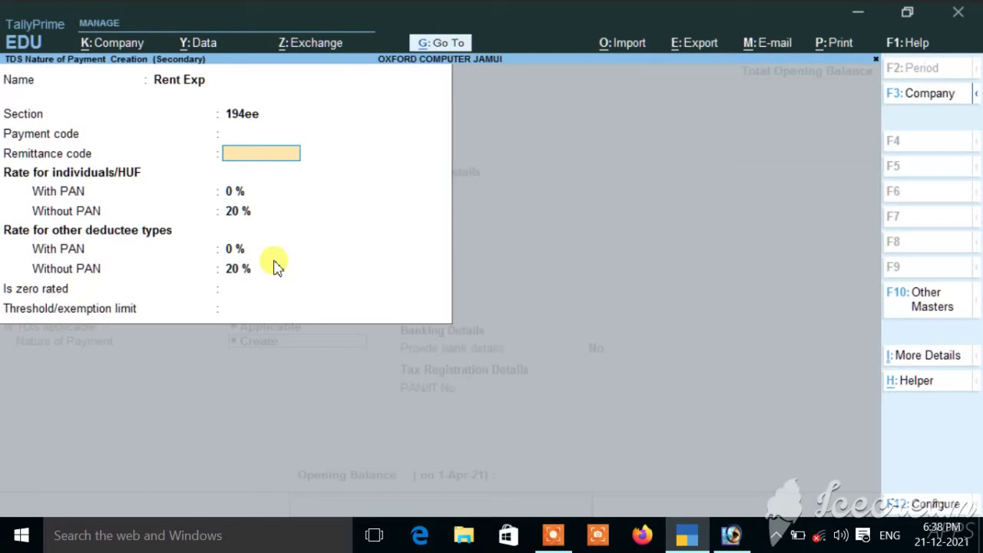
pyautogui.press('Return')
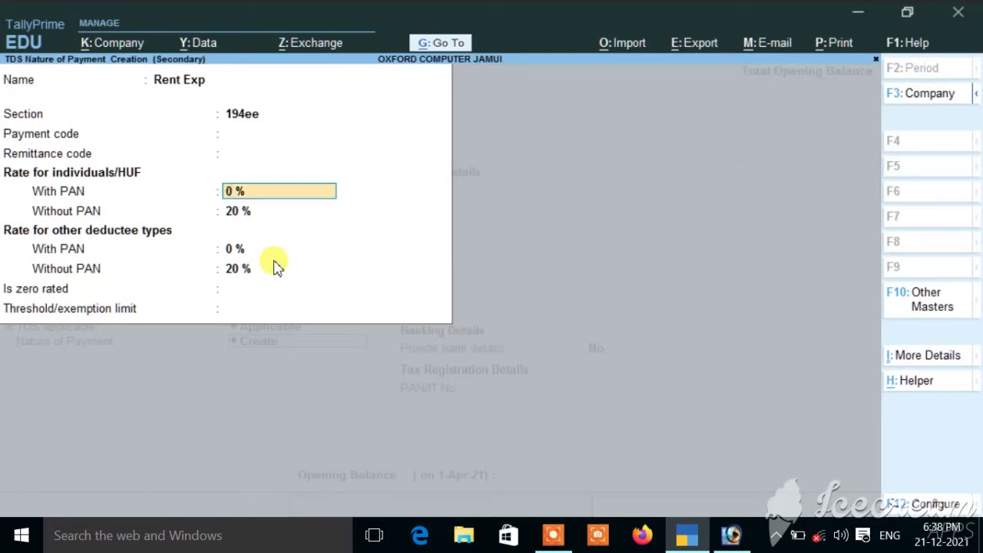
# Set the individual/HUF and other deductee rates to 5% with and without PAN, and save the nature of payment without a threshold limit
pyautogui.write('5')
pyautogui.press('Return')
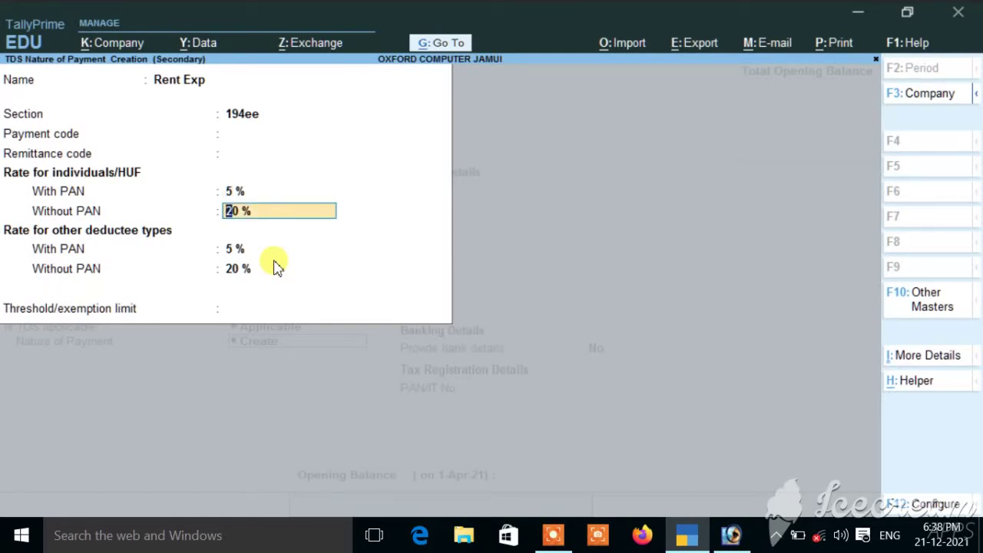
pyautogui.write('5')
pyautogui.press('Return')
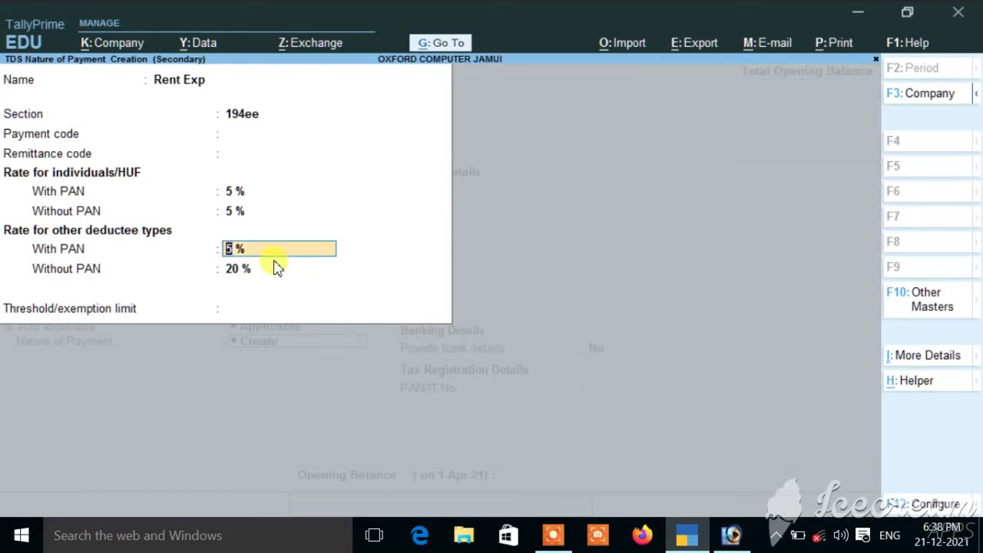
pyautogui.press('Return')
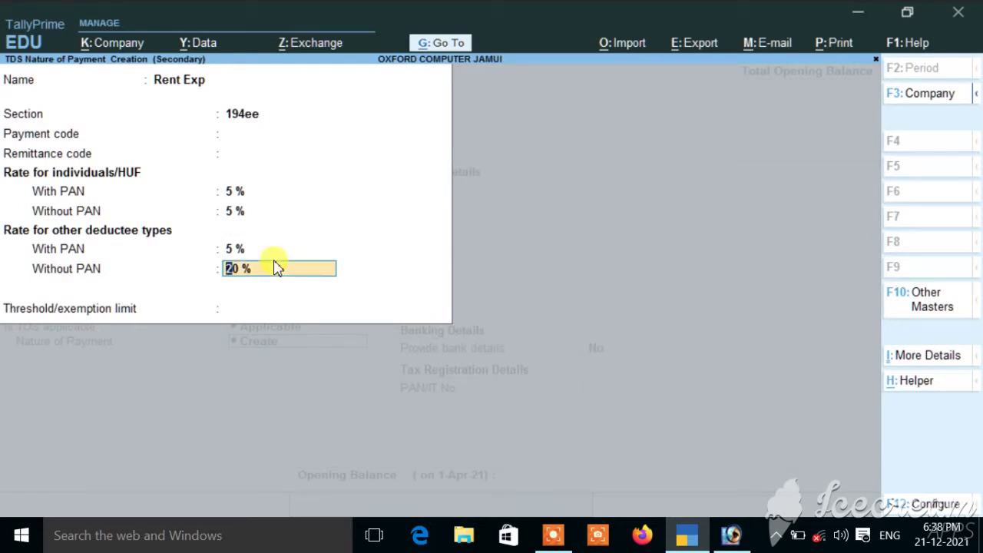
pyautogui.write('5')
pyautogui.press('Return')
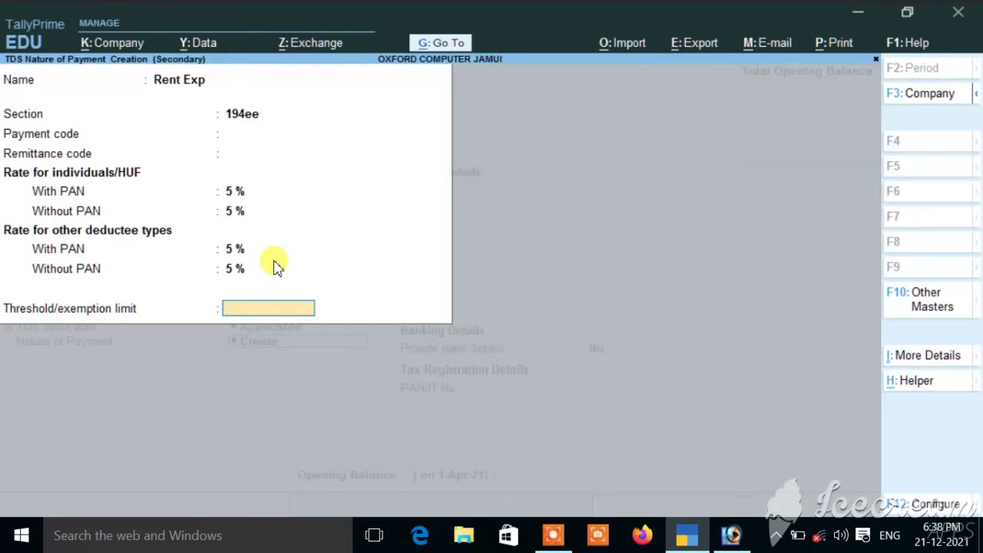
pyautogui.press('Return')
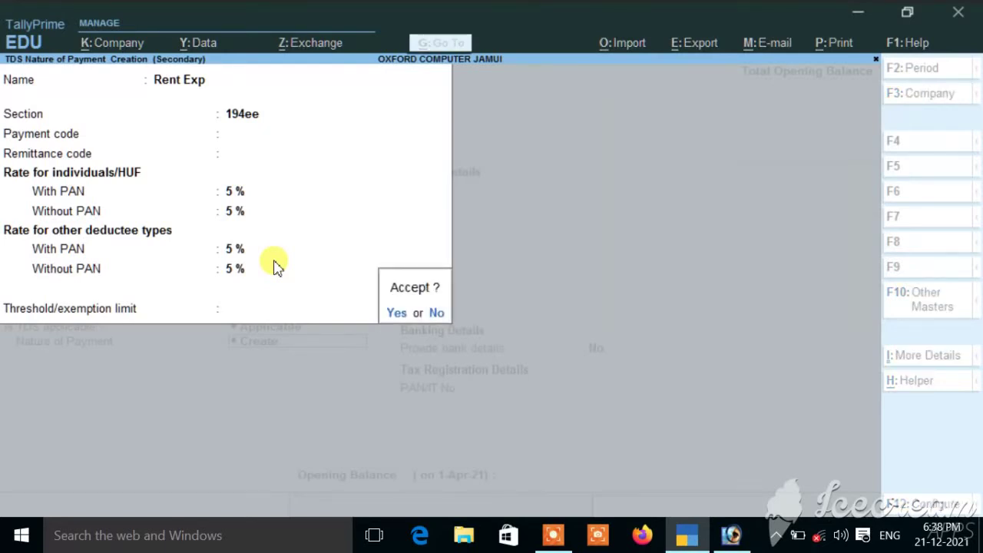
pyautogui.press('Return')
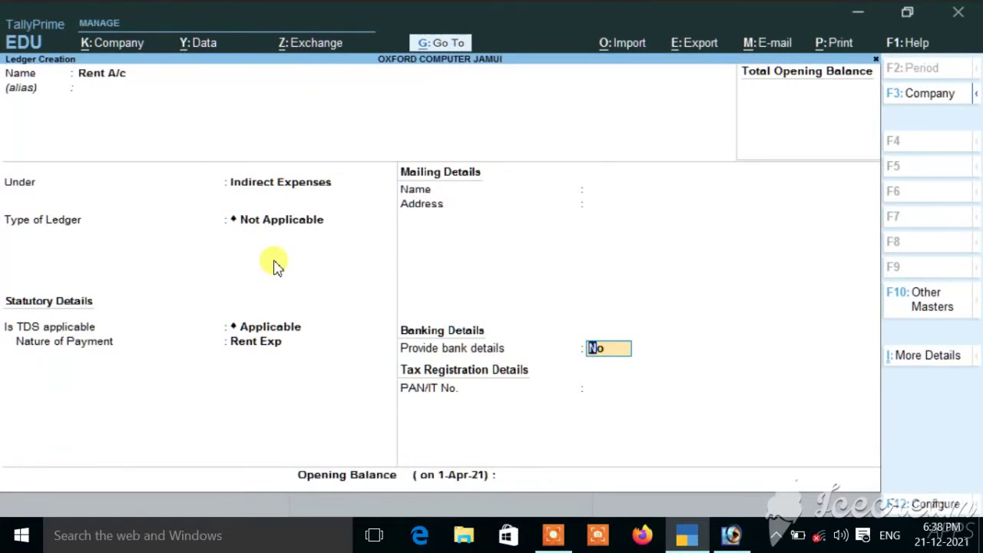
# Save the rent ledger without bank details or an opening balance
pyautogui.press('Return')
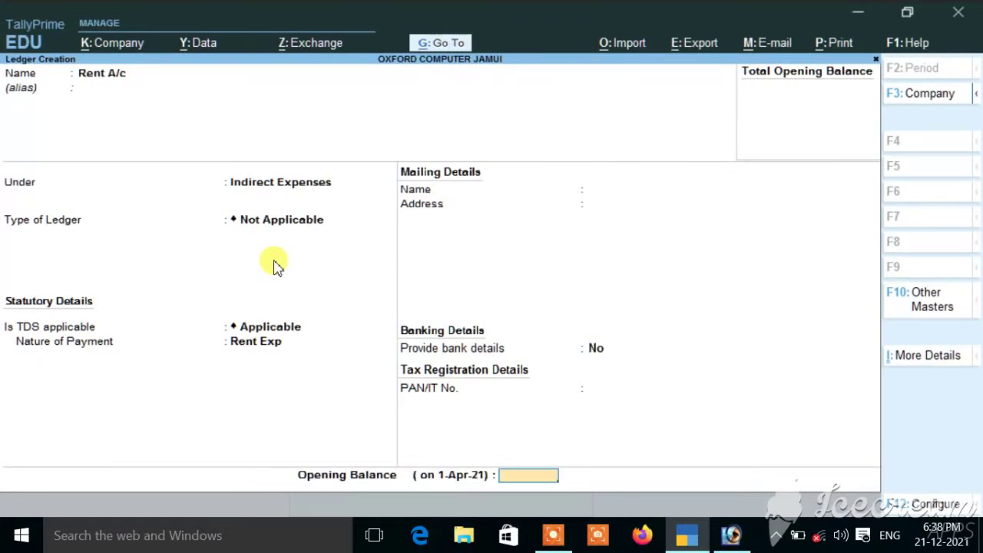
pyautogui.press('Return')
pyautogui.press('Return')
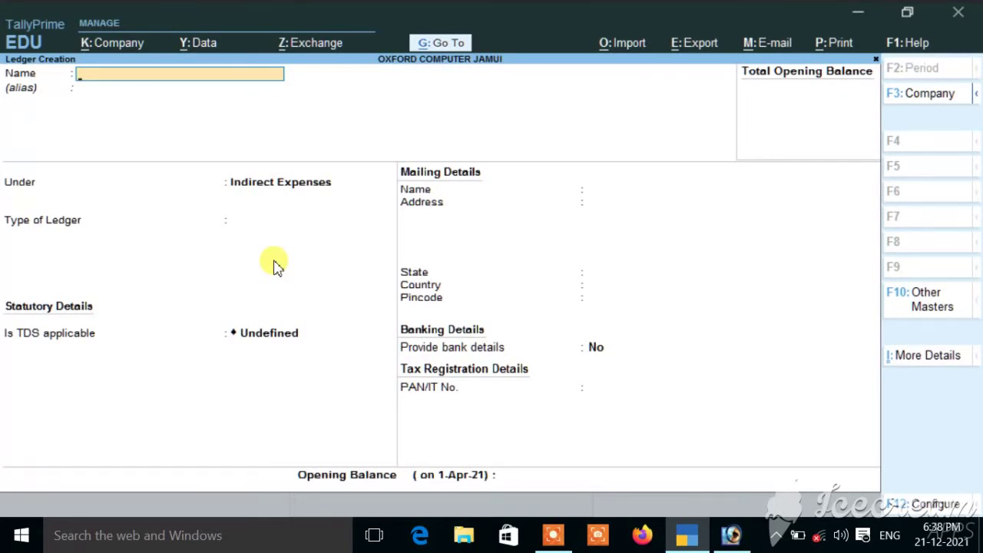
# Start a new ledger named Tds on Rent A/c without an alias
pyautogui.write('Tds on Renta')
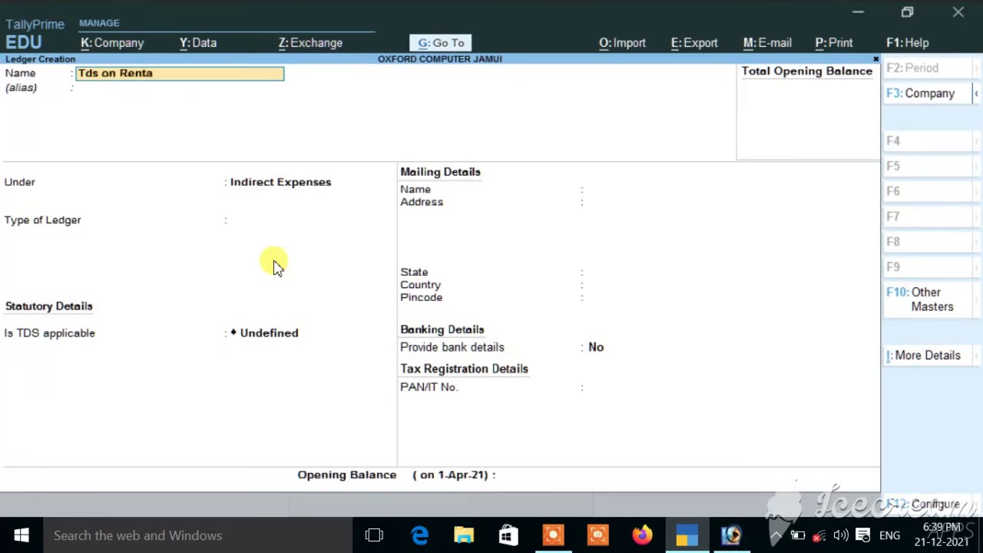
pyautogui.press('BackSpace')
pyautogui.write('a/c')
pyautogui.press('Return')
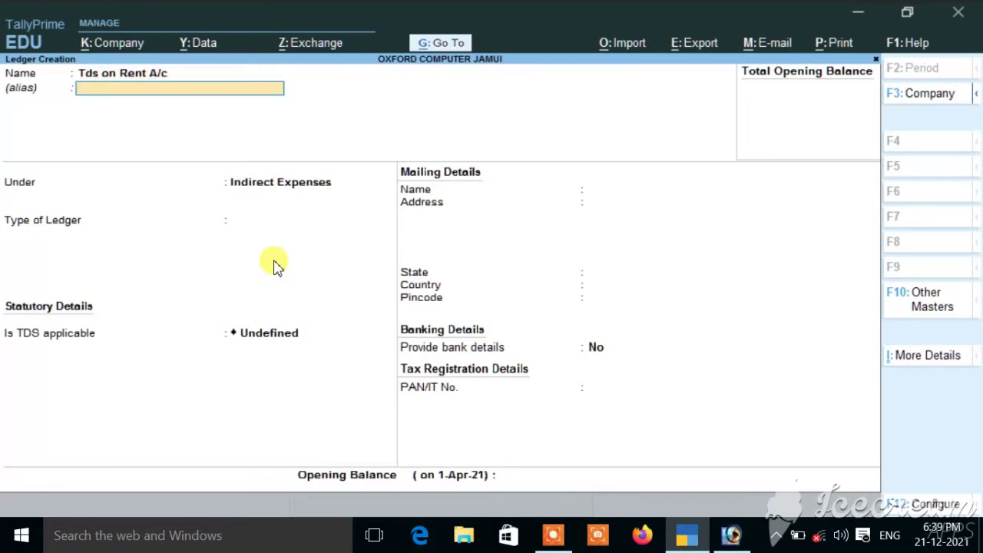
pyautogui.press('Return')
# Place the TDS on rent ledger under the Duties & Taxes group
pyautogui.write('D')
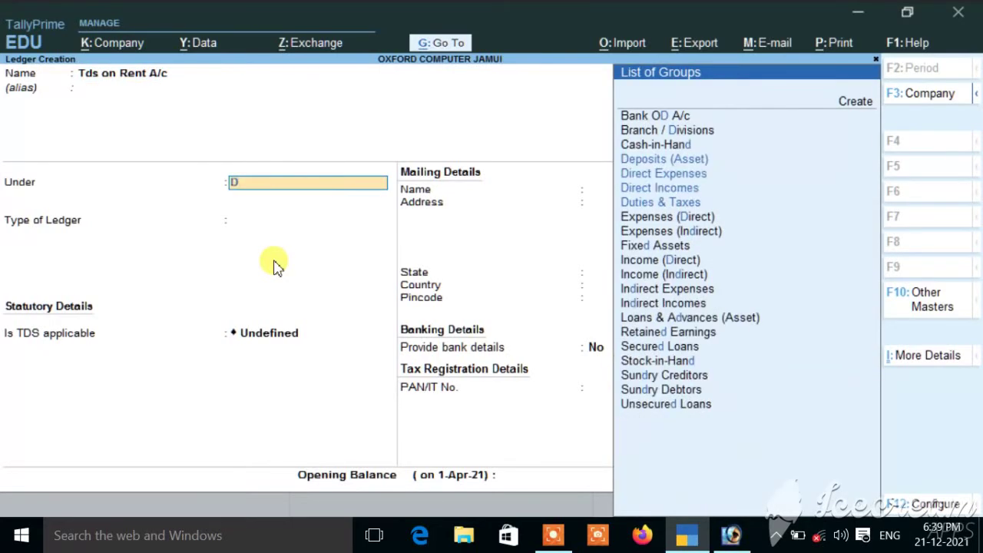
pyautogui.press('Down')
pyautogui.press('Down')
pyautogui.press('Down')
pyautogui.press('Down')
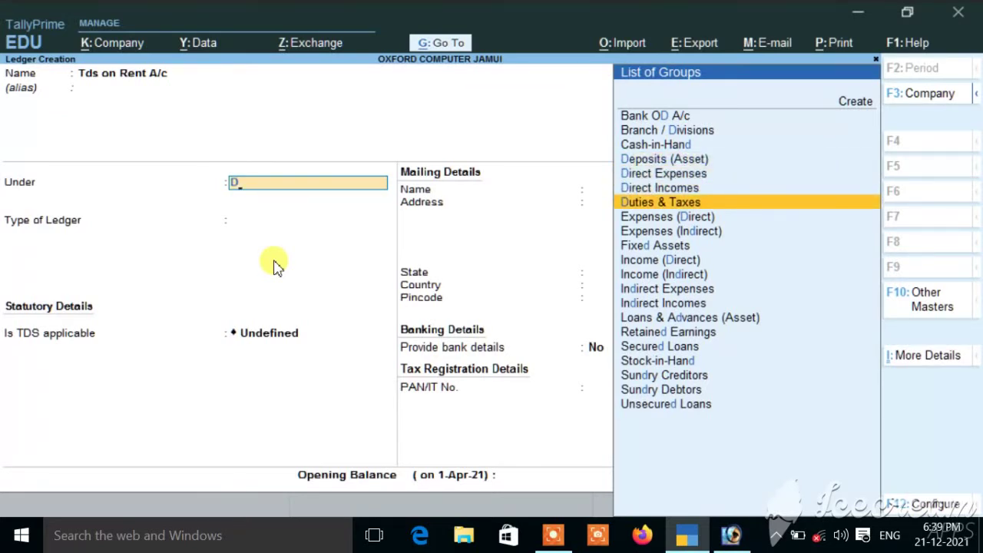
pyautogui.press('Return')
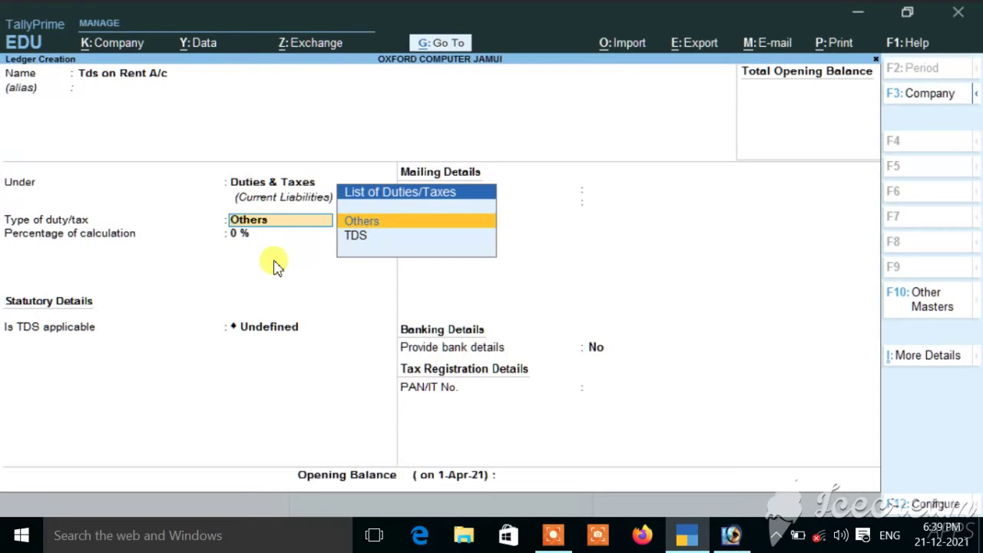
# Set the ledger's type of duty/tax to TDS and its nature of payment to Rent Exp
pyautogui.press('Down')
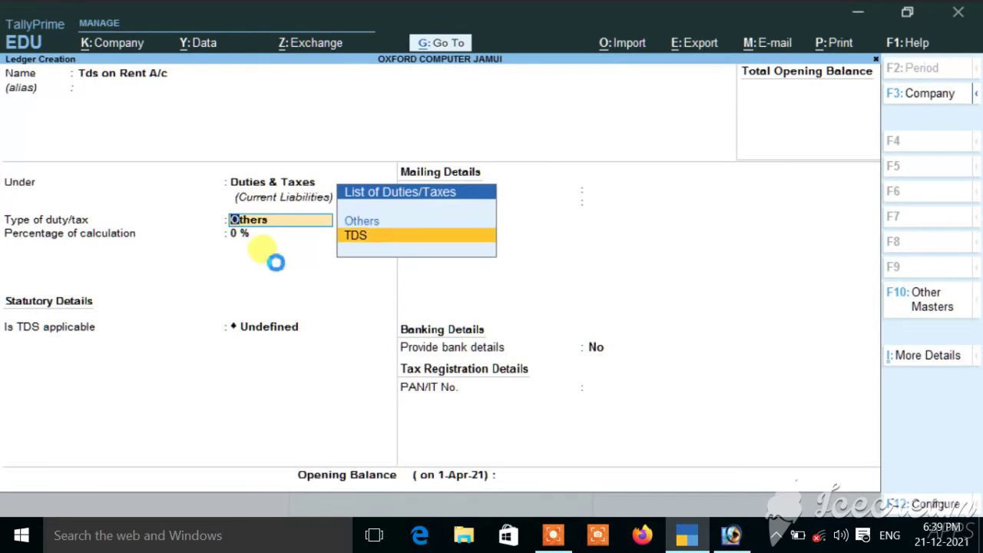
pyautogui.press('Return')
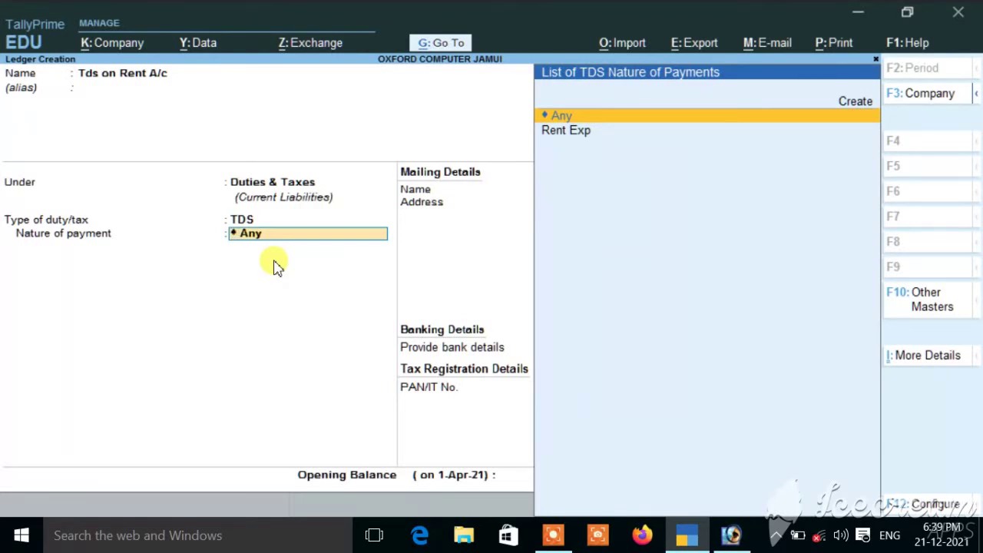
pyautogui.press('Down')
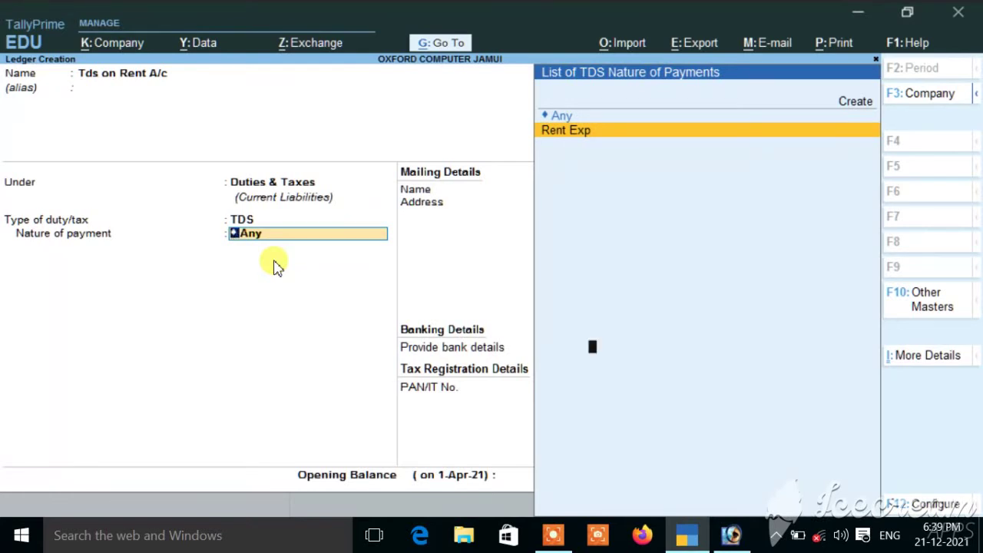
pyautogui.press('Return')
# Save the TDS on rent ledger without bank details or an opening balance
pyautogui.press('Return')
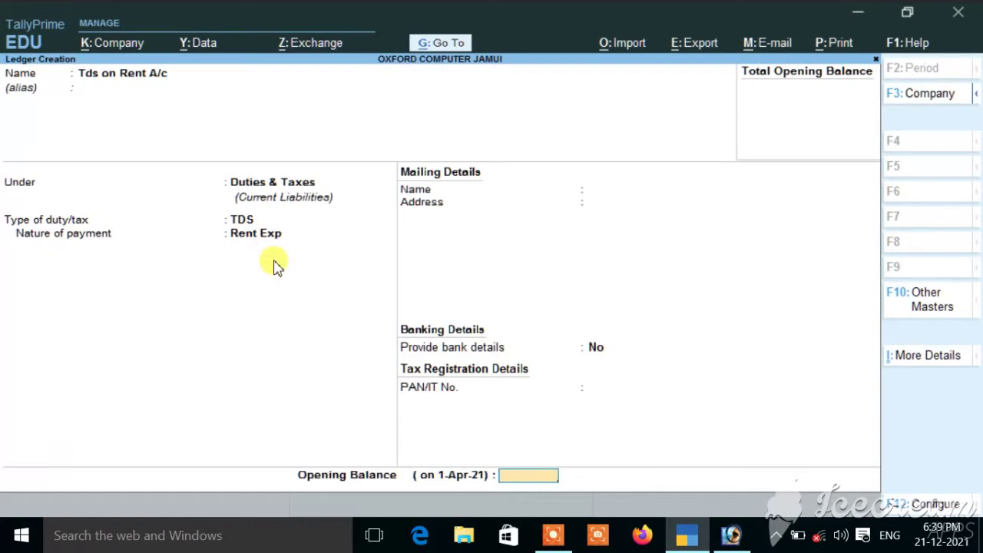
pyautogui.press('Return')
pyautogui.press('Return')
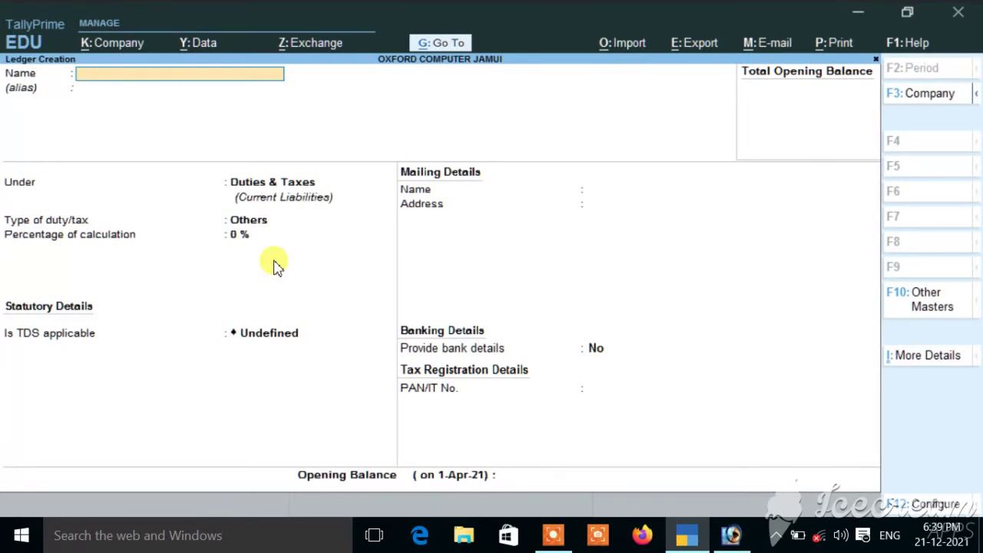
# Start a new ledger named with the party's full name followed by A/c, without an alias
pyautogui.write('Mohan Gupta')
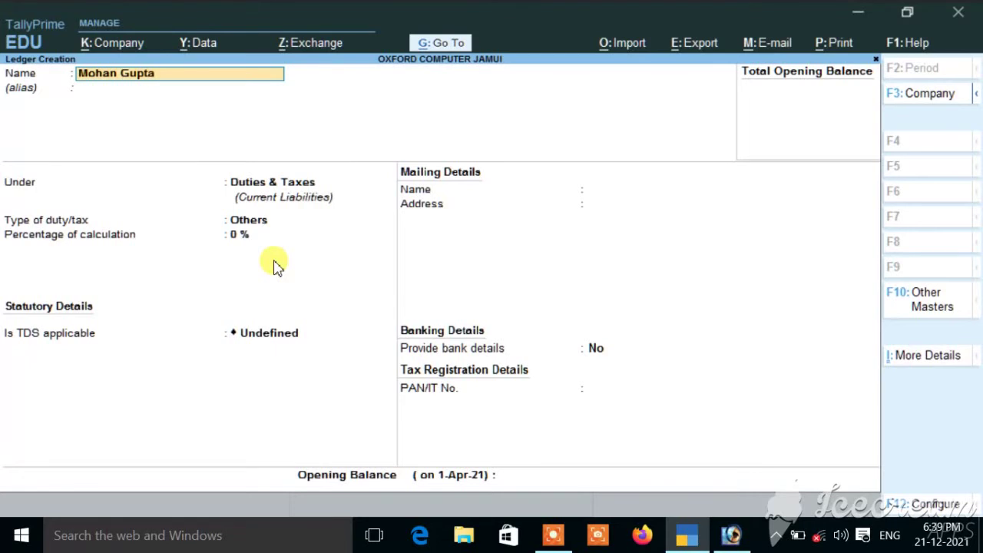
pyautogui.write(' a/c')
pyautogui.press('Return')
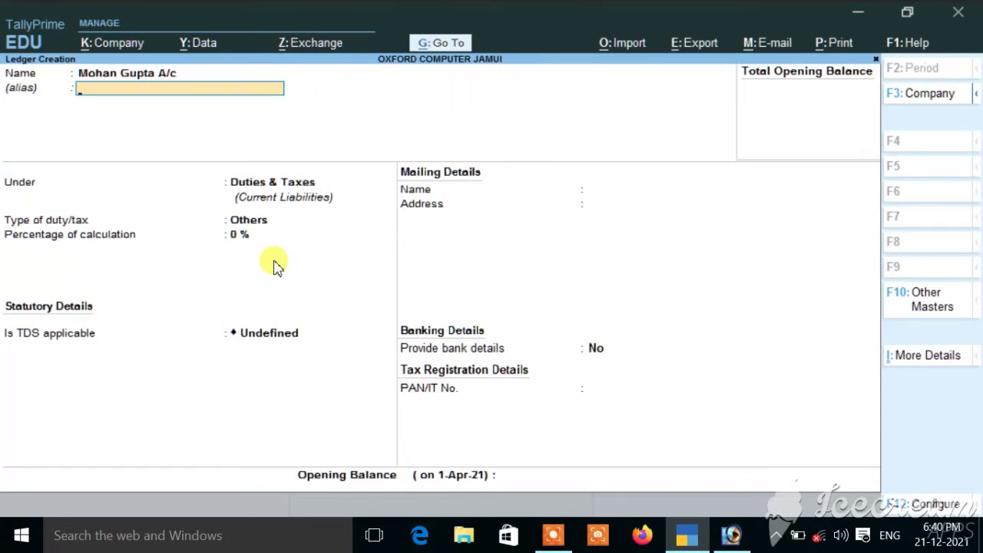
pyautogui.press('Return')
# Place the party ledger under Sundry Creditors and accept the default bill-by-bill and credit period settings
pyautogui.write('S')
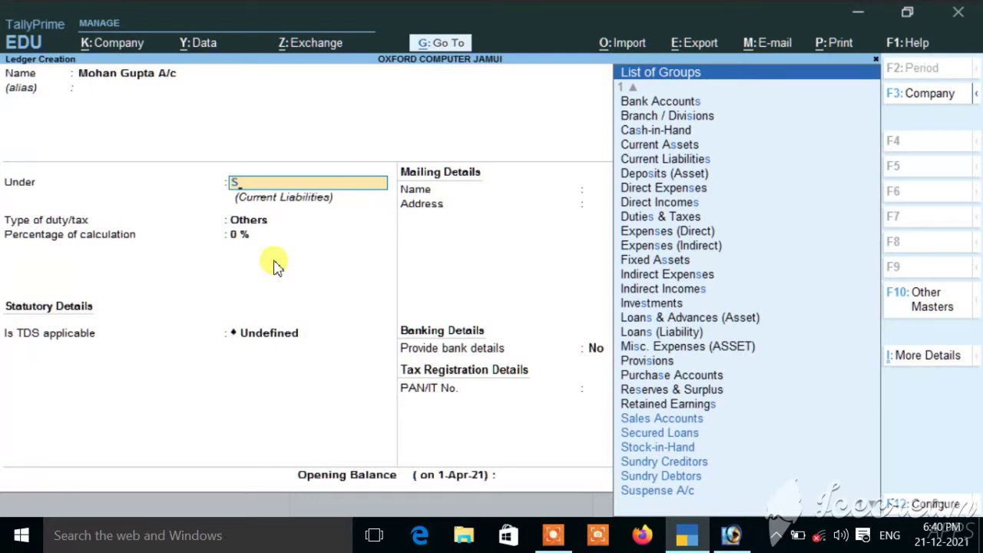
pyautogui.write('u')
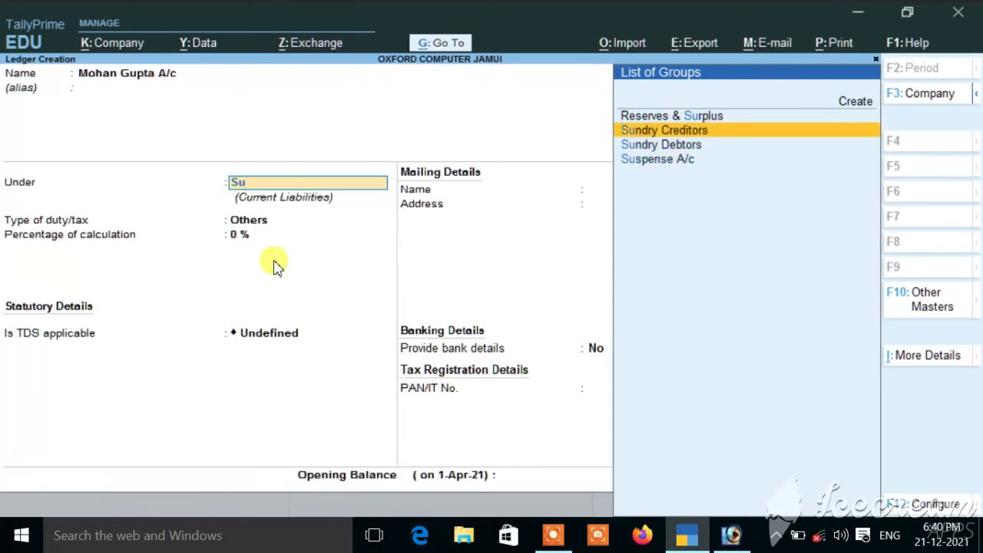
pyautogui.press('Down')
pyautogui.press('Up')
pyautogui.press('Return')
pyautogui.press('Return')
pyautogui.press('Return')
pyautogui.press('Return')
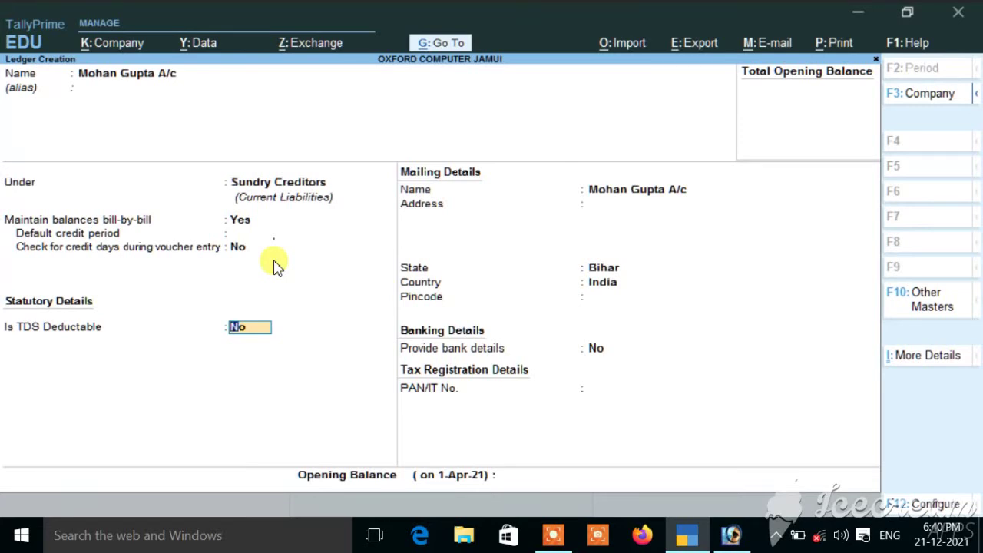
# Make the party ledger TDS deductable with deductee type Body of Individuals and TDS deducted in the same voucher
pyautogui.write('y')
pyautogui.press('Return')
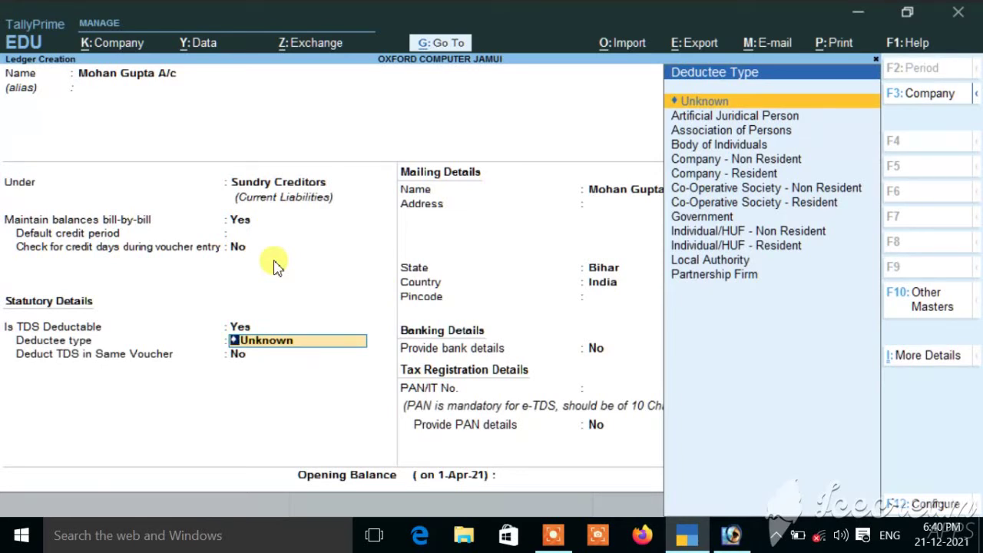
pyautogui.press('Down')
pyautogui.press('Down')
pyautogui.press('Down')
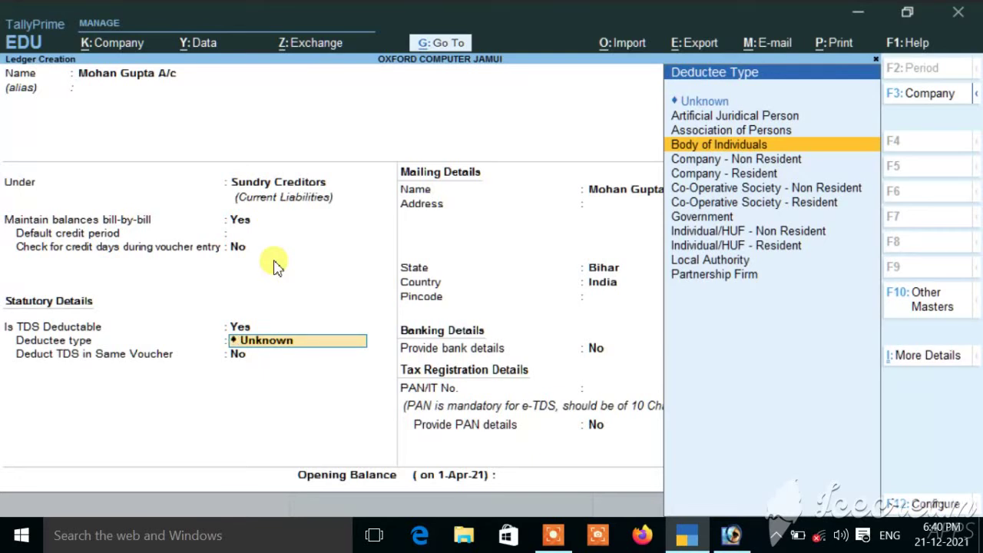
pyautogui.press('Down')
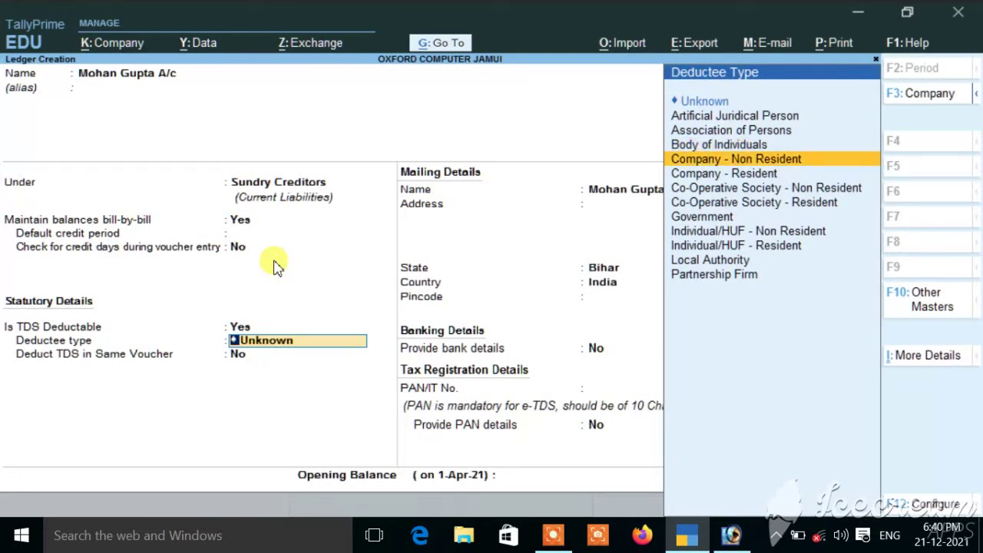
pyautogui.press('Down')
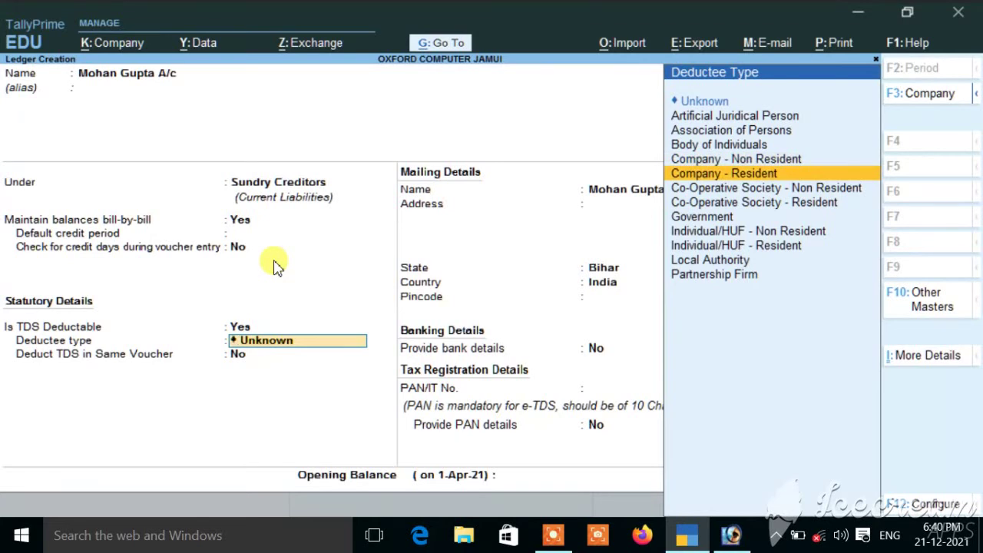
pyautogui.press('Down')
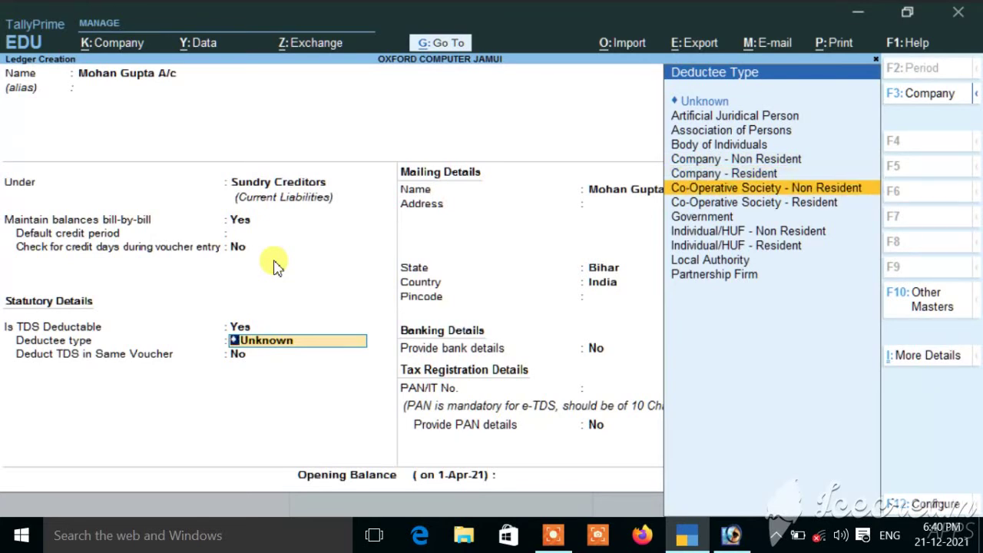
pyautogui.press('Up')
pyautogui.press('Up')
pyautogui.press('Up')
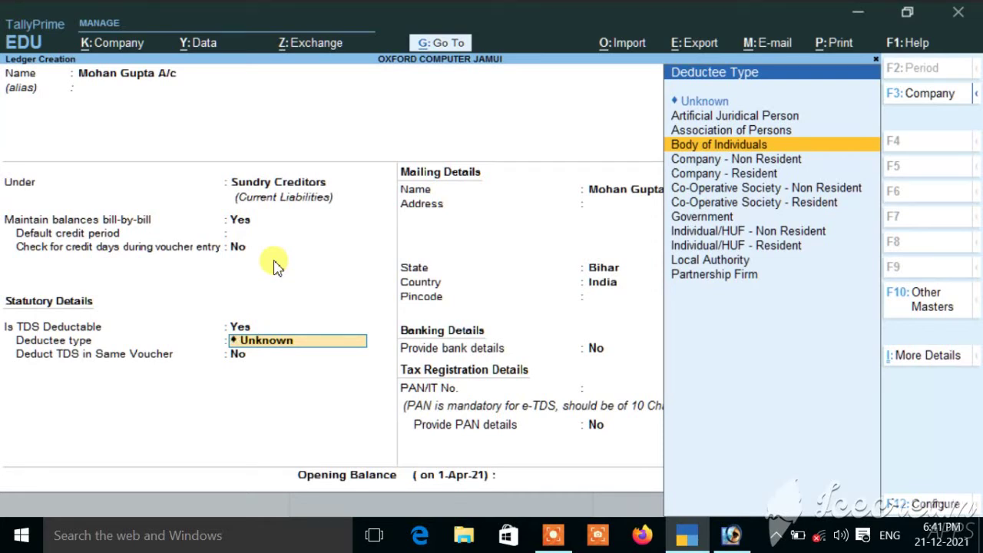
pyautogui.press('Return')
pyautogui.press('Return')
# Save the party ledger with default mailing details and no bank or PAN details, and return to the Gateway of Tally
pyautogui.press('Return')
pyautogui.press('Return')
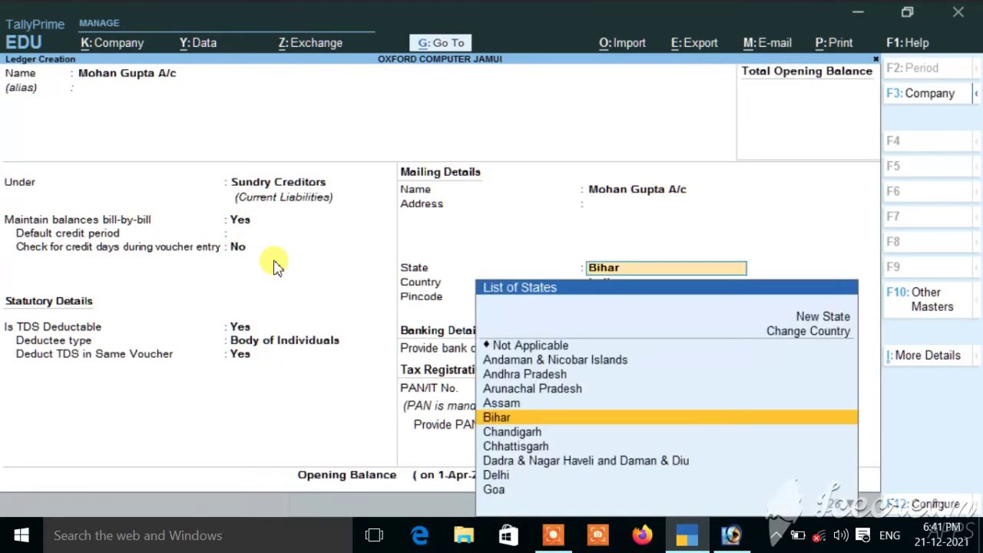
pyautogui.press('Return')
pyautogui.press('Return')
pyautogui.press('Return')
pyautogui.press('Return')
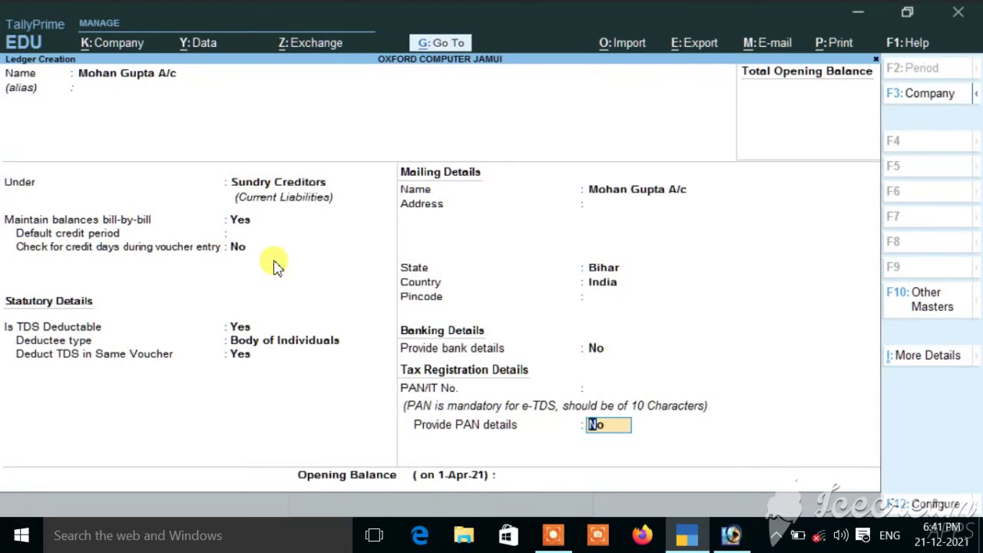
pyautogui.press('Return')
pyautogui.press('Return')
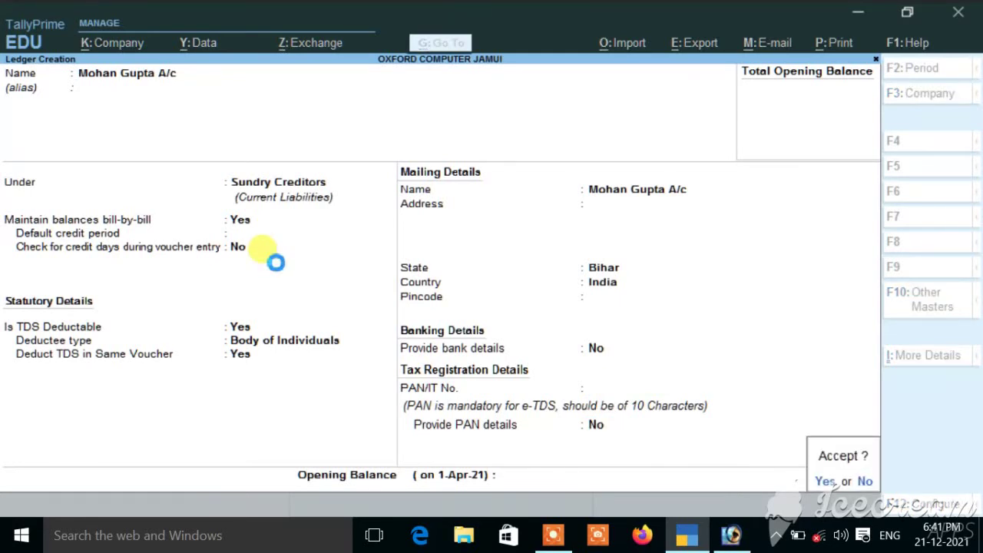
pyautogui.press('Return')
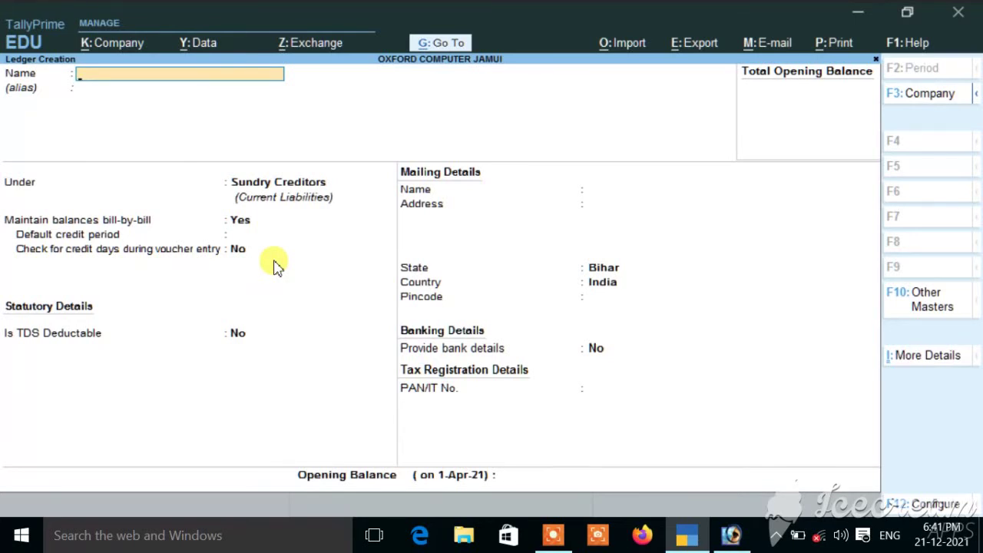
pyautogui.press('Escape')
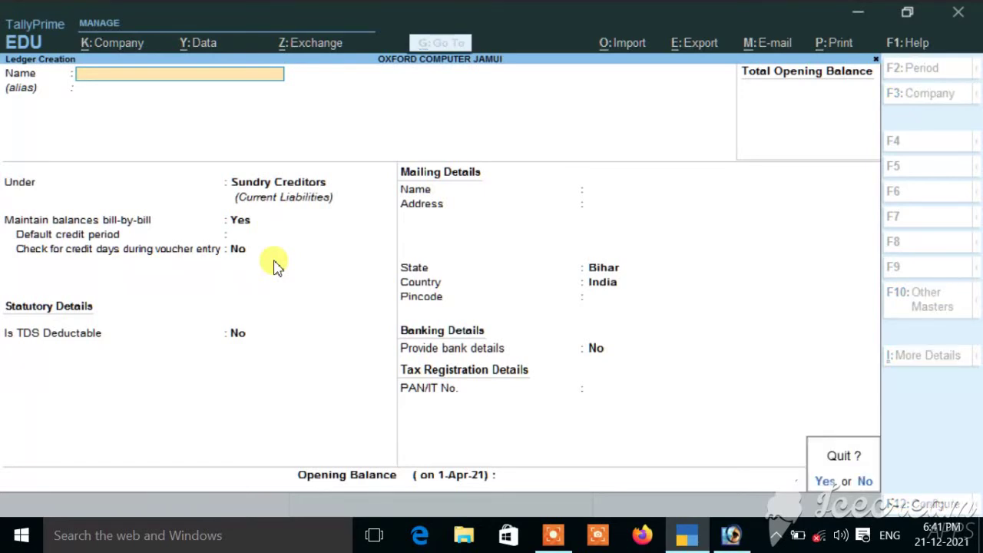
pyautogui.press('y')
pyautogui.press('Escape')
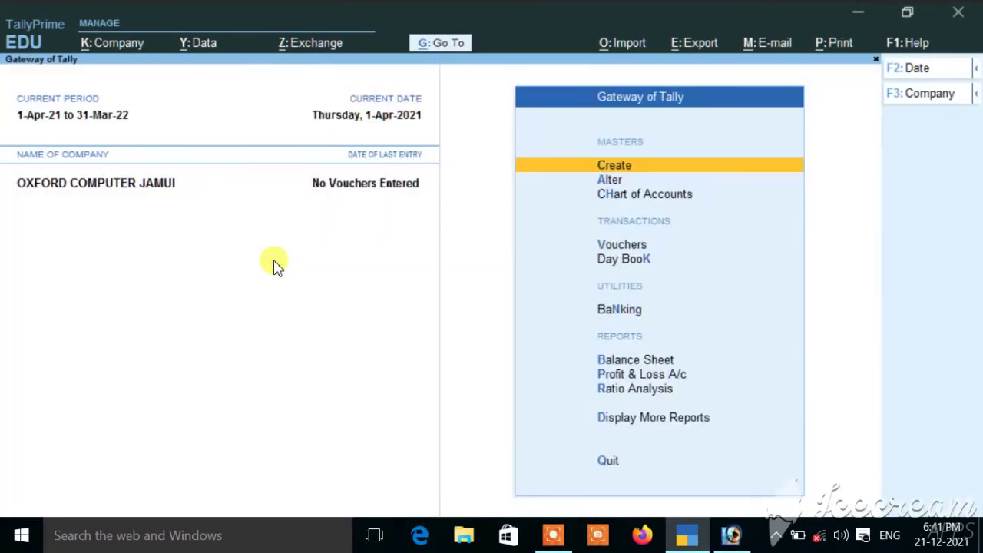
# Open voucher entry and switch the voucher type to Journal
pyautogui.press('Down')
pyautogui.press('Down')
pyautogui.press('Down')
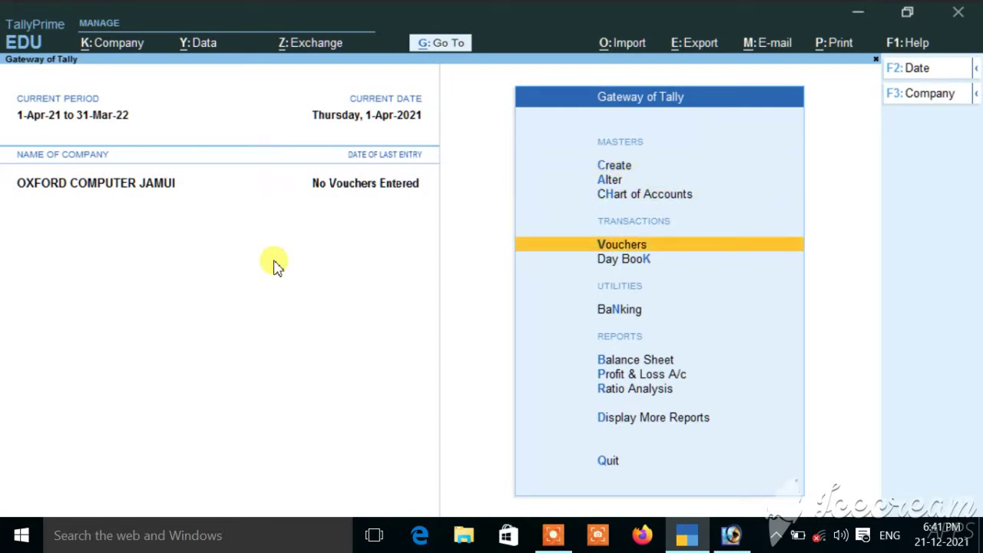
pyautogui.press('Return')
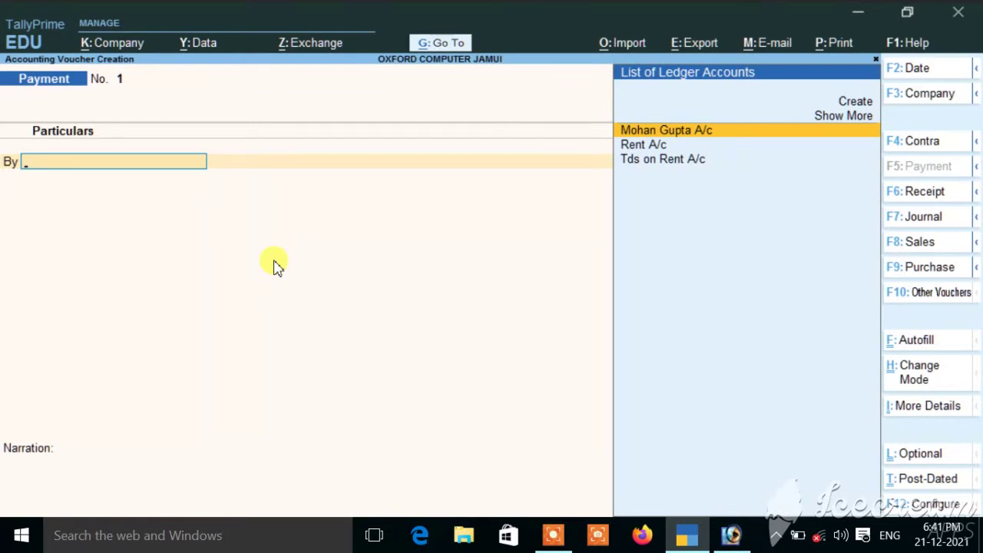
pyautogui.press('F7')
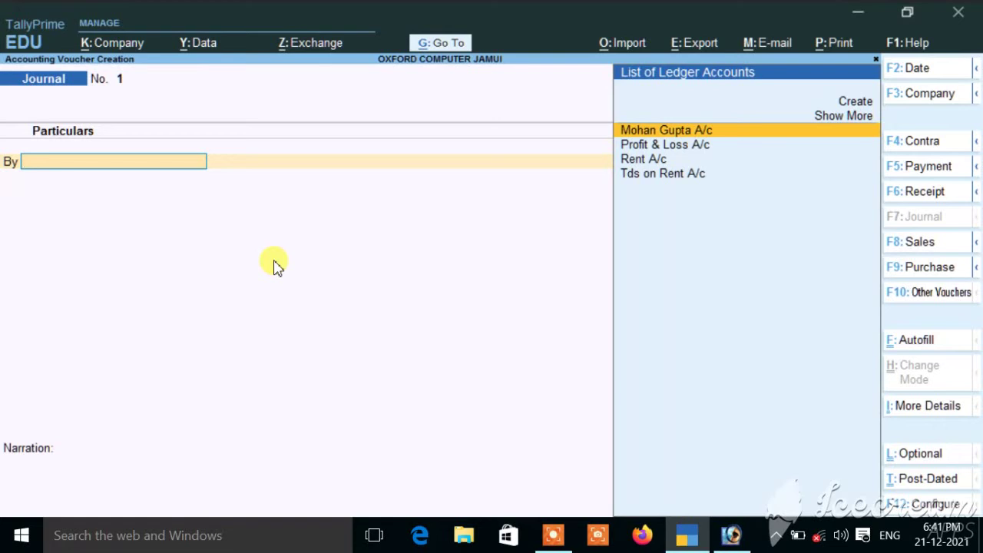
# Debit Rent A/c with 80,000 in the journal voucher
pyautogui.press('Down')
pyautogui.press('Down')
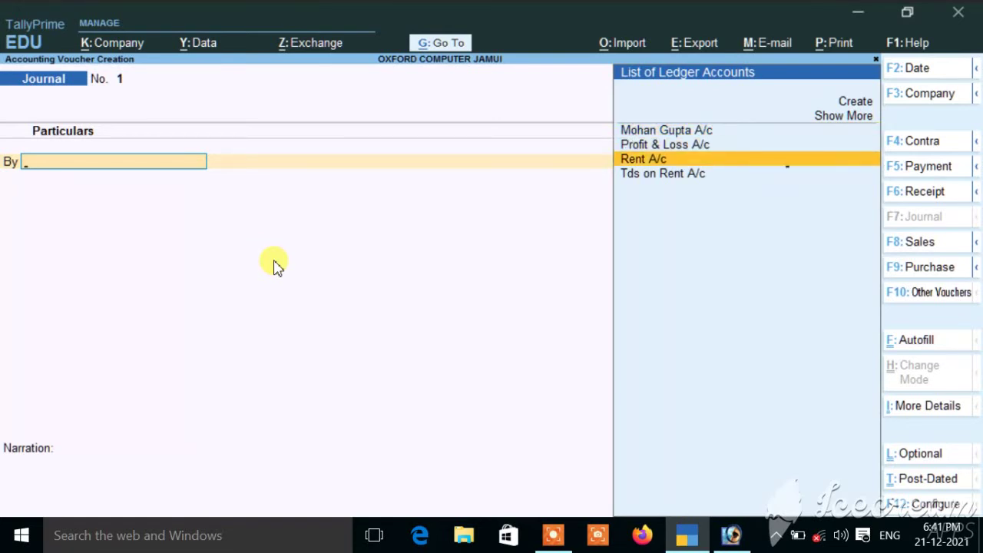
pyautogui.press('Return')
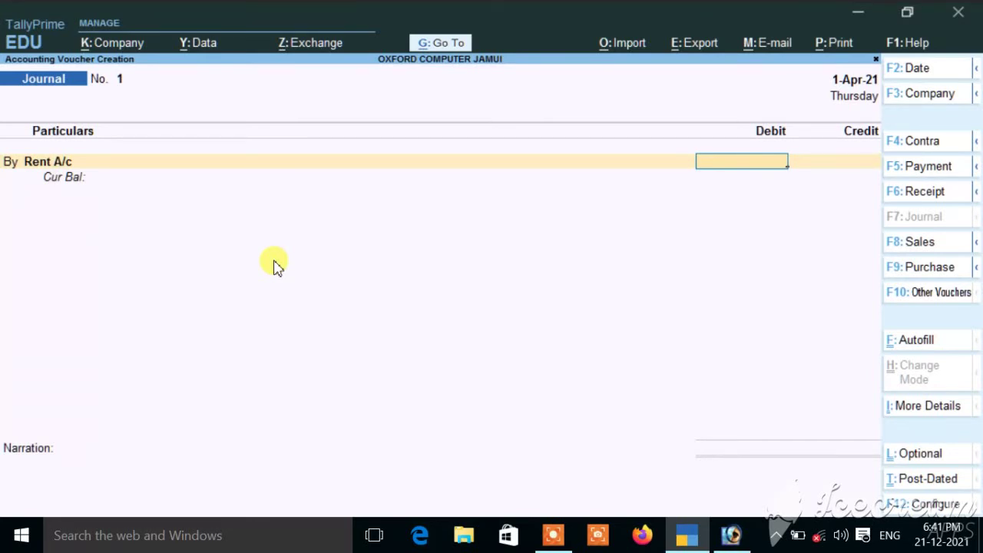
pyautogui.write('80000')
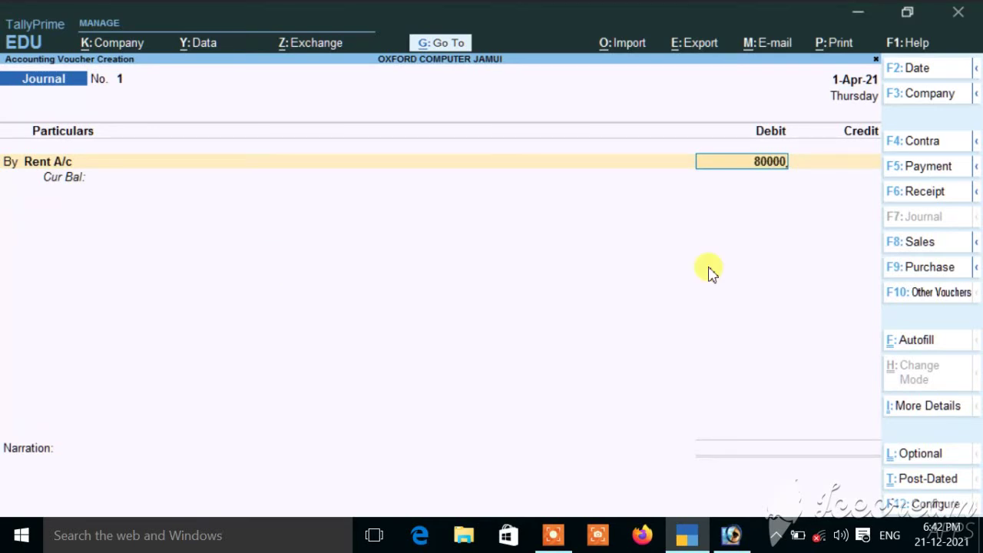
pyautogui.press('Return')
# Credit the creditor party's ledger with the net rent of 76,000
pyautogui.press('Return')
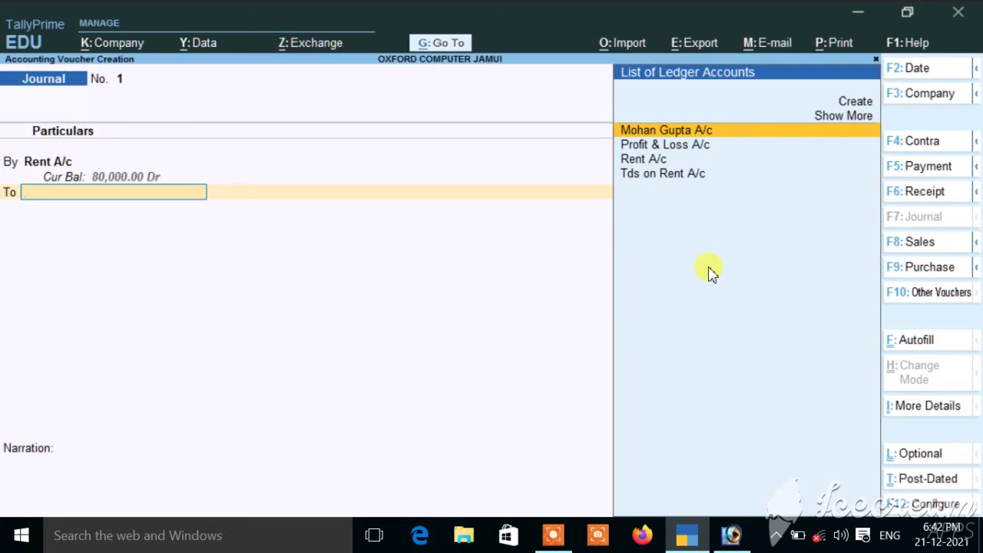
pyautogui.press('Return')
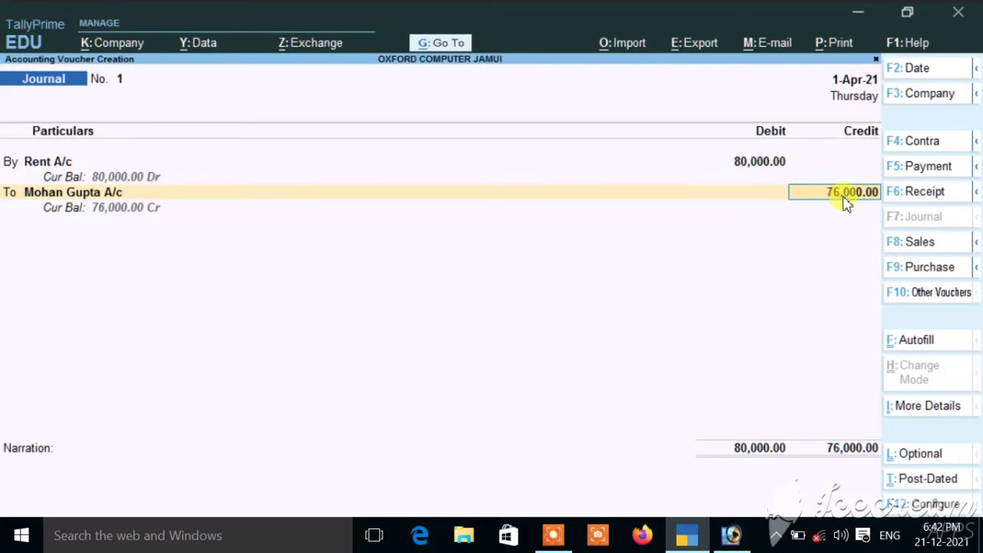
pyautogui.press('Return')
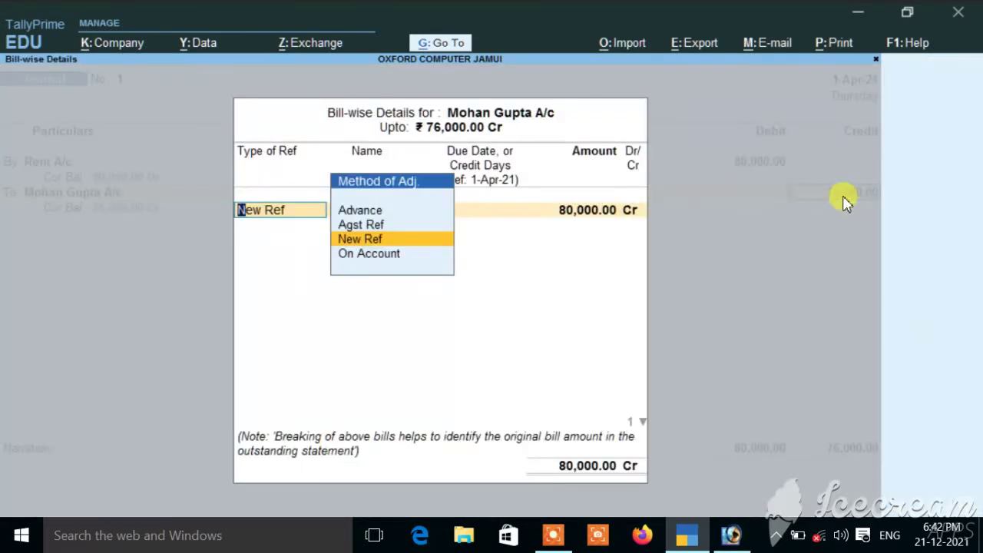
# Allocate the party's bill-wise details as New Ref 1 for 80,000 Cr and New Ref 1 for 4,000 Dr
pyautogui.press('Return')
pyautogui.press('Return')
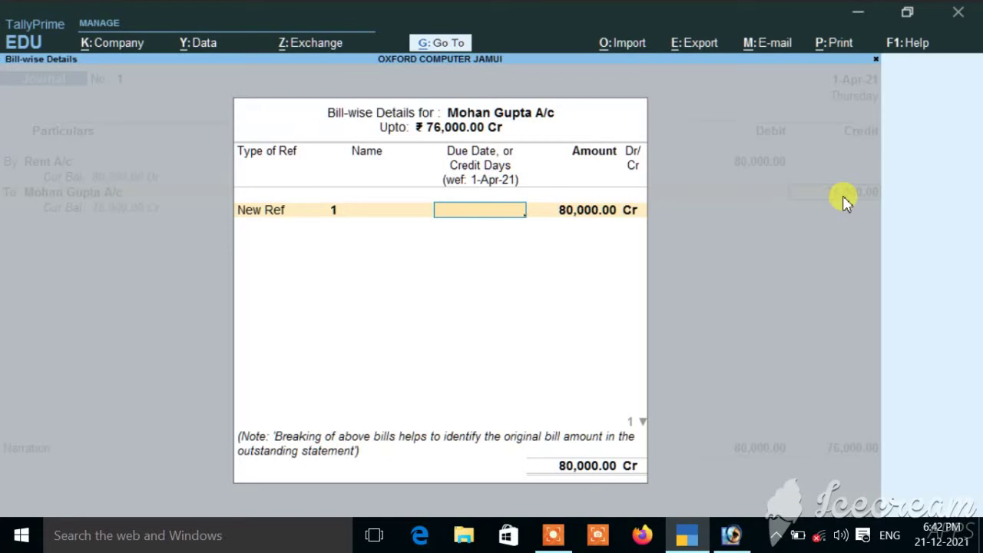
pyautogui.press('Return')
pyautogui.press('Return')
pyautogui.press('Return')
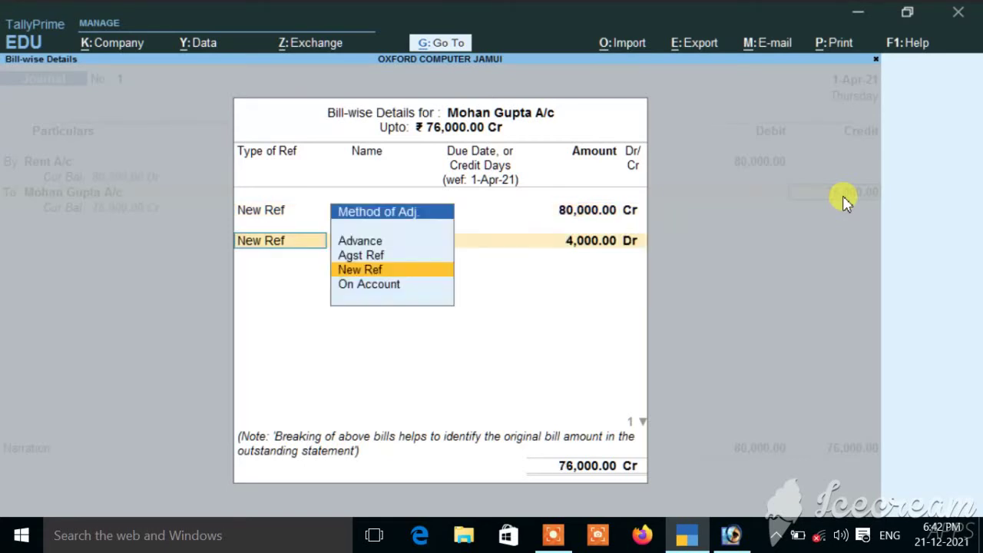
pyautogui.press('Return')
pyautogui.press('Return')
pyautogui.press('Return')
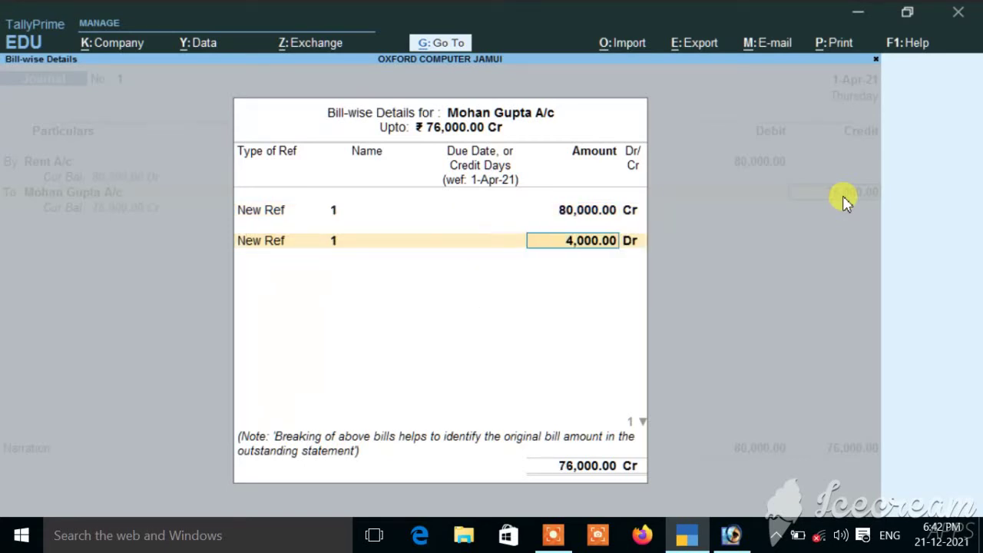
pyautogui.press('Return')
pyautogui.press('Return')
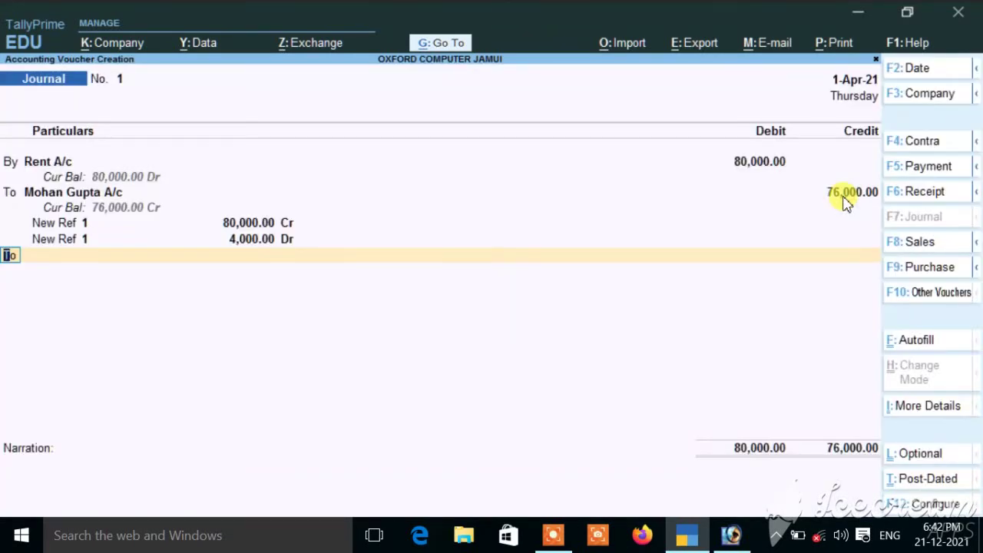
# Credit Tds on Rent A/c with 4,000 in the journal voucher
pyautogui.press('Return')
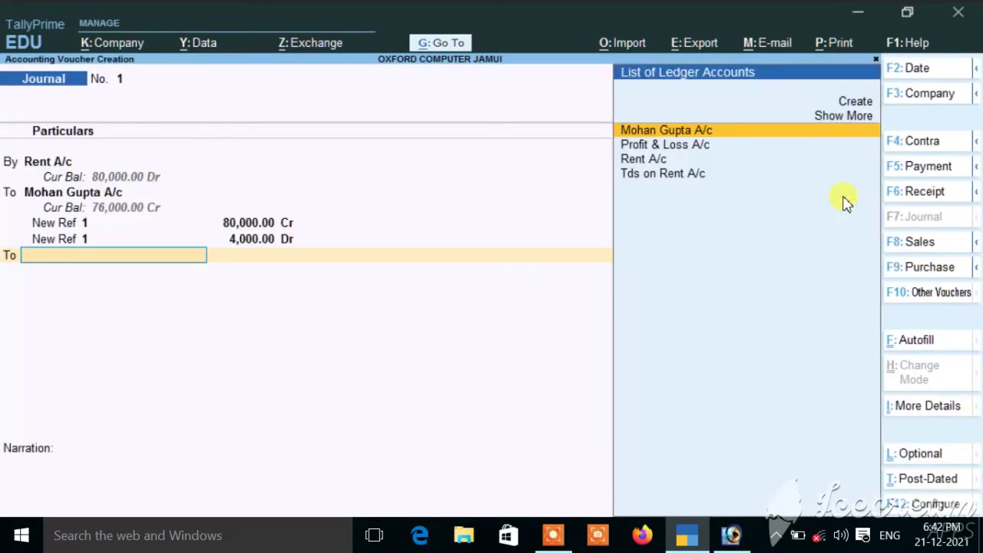
pyautogui.press('Down')
pyautogui.press('Down')
pyautogui.press('Down')
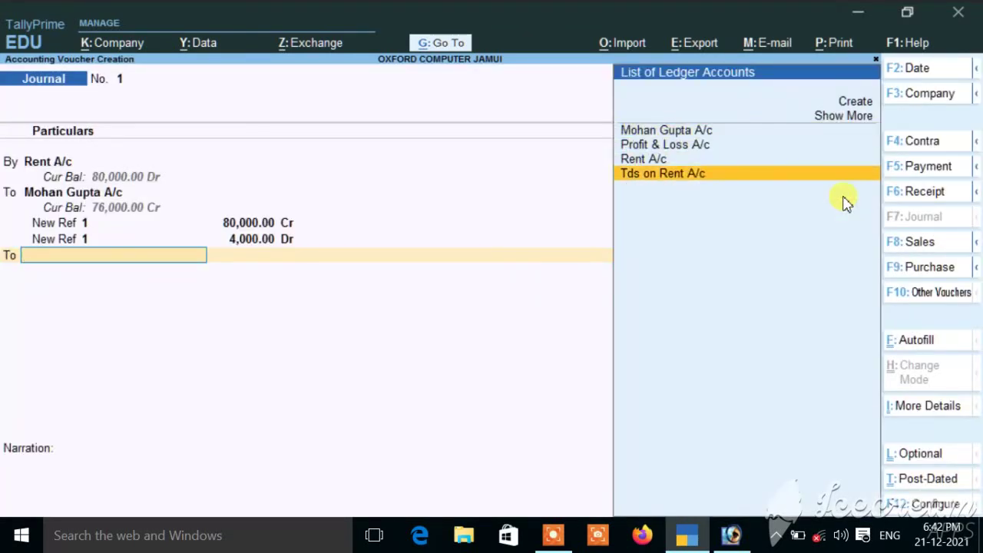
pyautogui.press('Return')
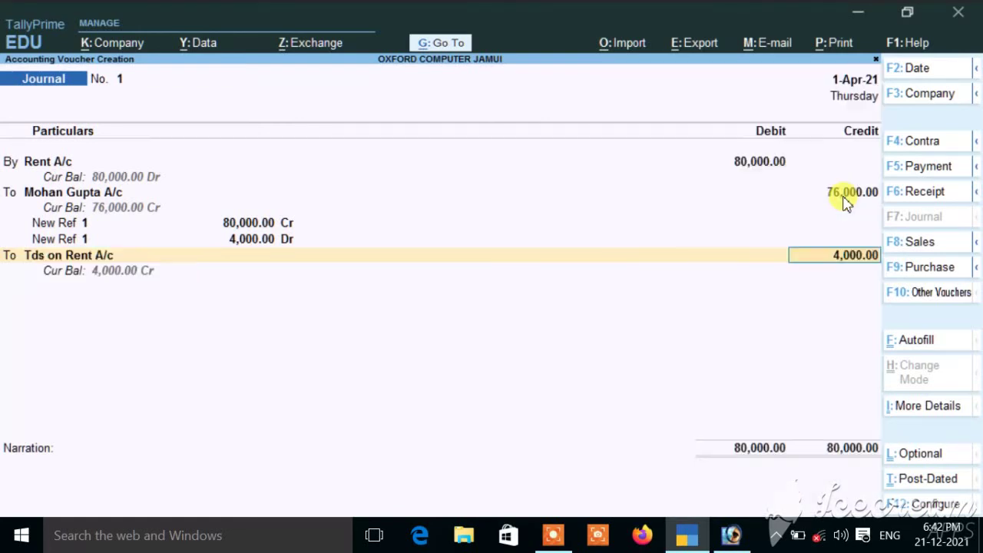
pyautogui.press('Return')
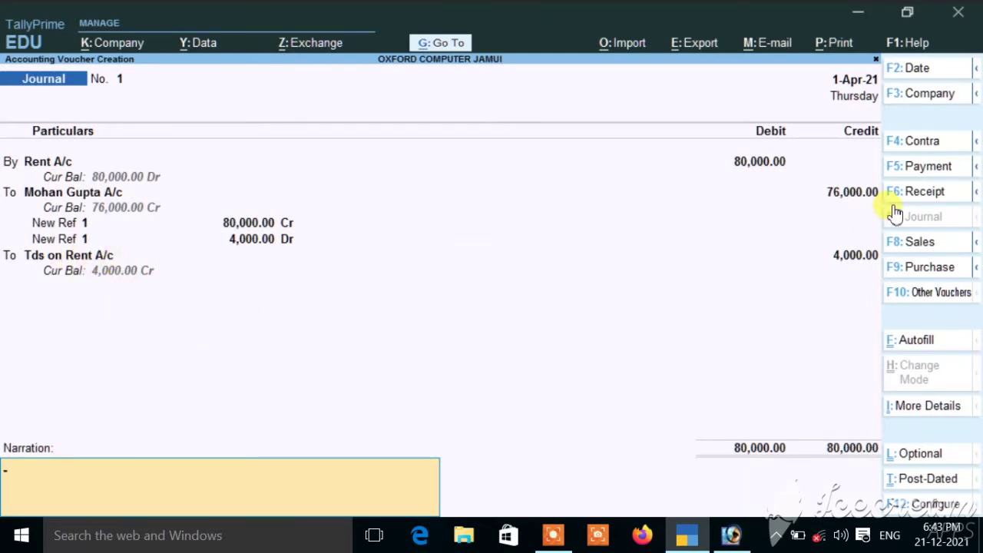
# Save the journal voucher without a narration and leave voucher creation
pyautogui.press('Return')
pyautogui.click(862, 265)
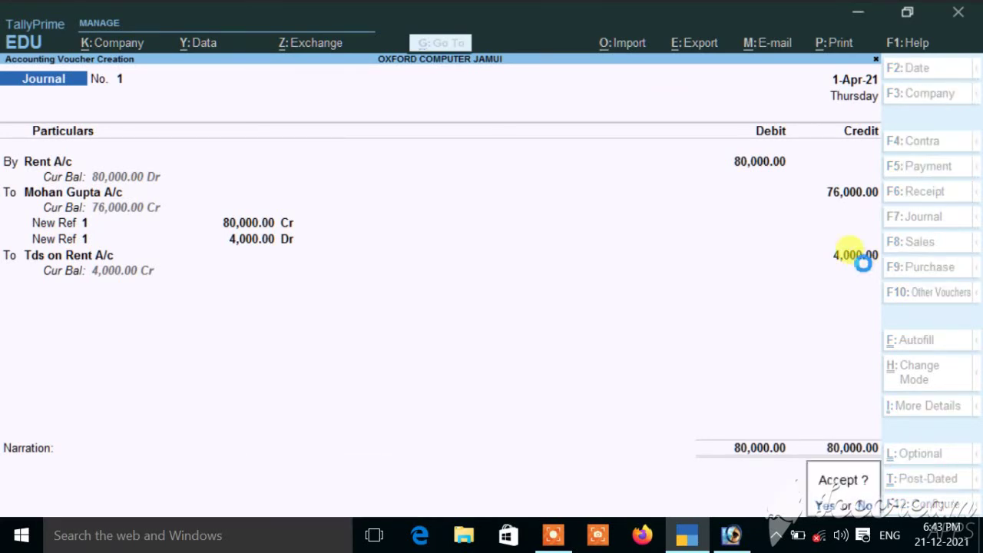
pyautogui.press('Return')
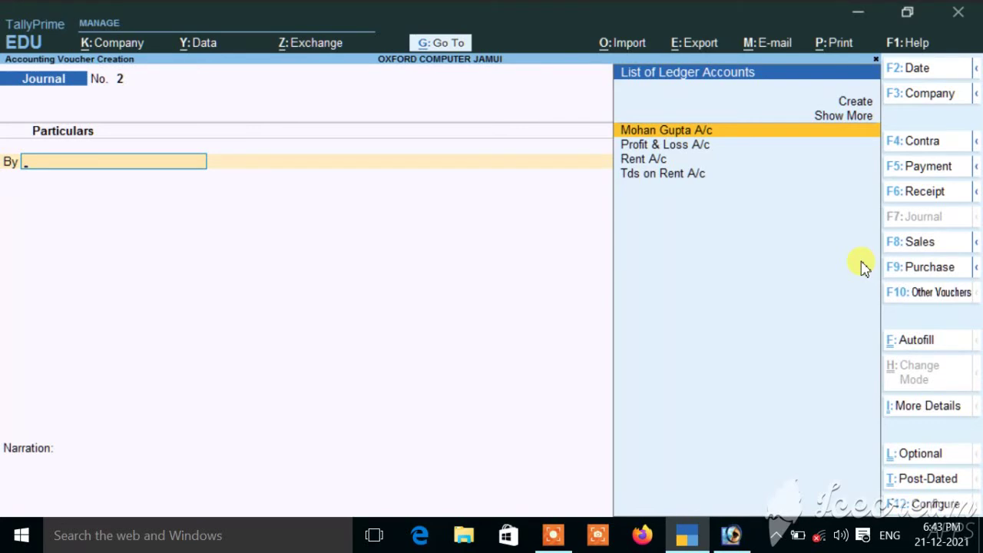
pyautogui.press('Escape')
pyautogui.press('Return')
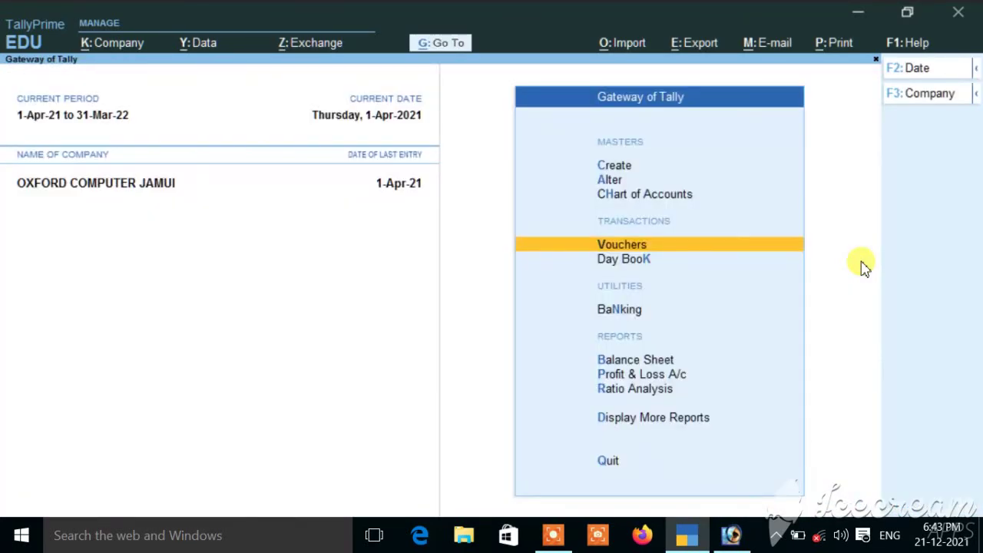
# Open the Balance Sheet in detailed view and examine the liabilities for duties and taxes and sundry creditors
pyautogui.press('Down')
pyautogui.press('Down')
pyautogui.press('Down')
pyautogui.press('Down')
pyautogui.press('Up')
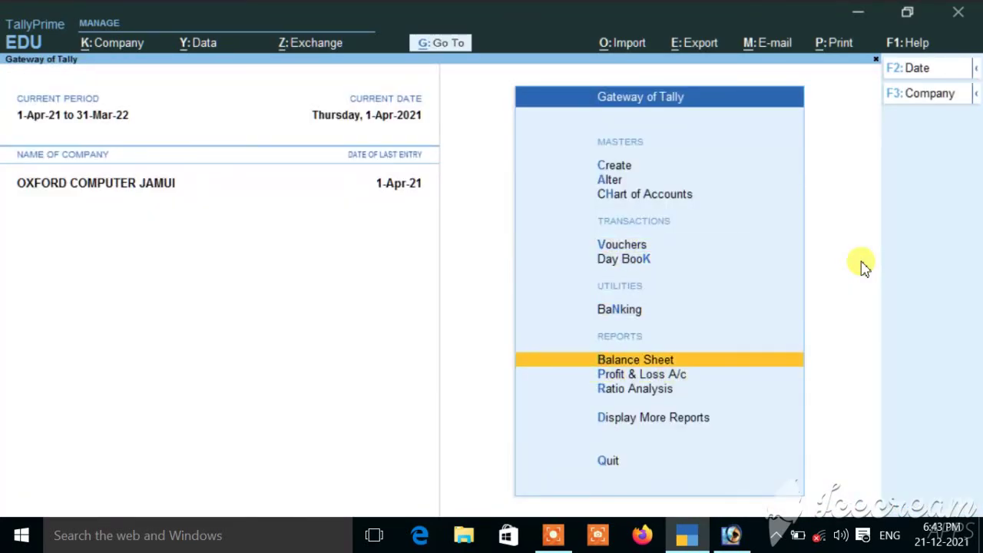
pyautogui.press('Return')
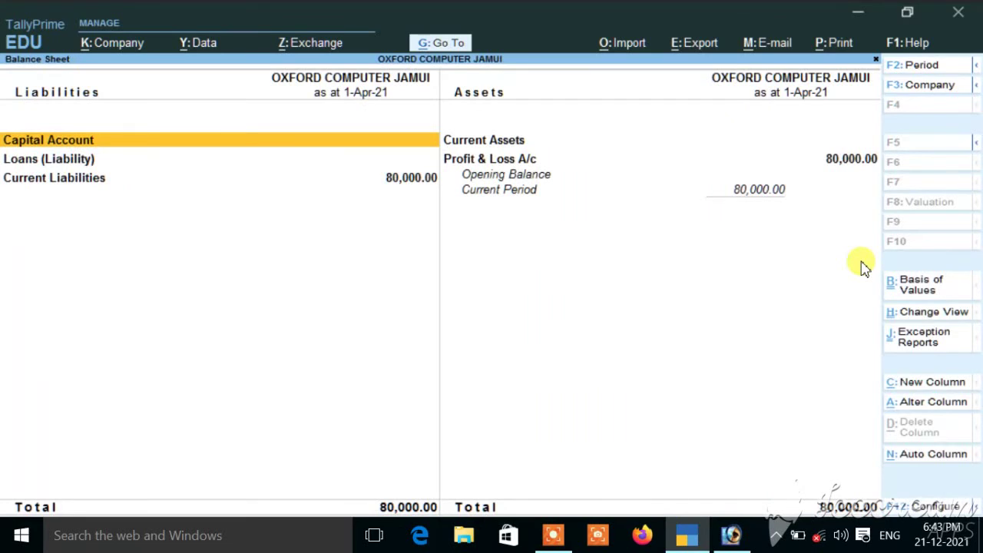
pyautogui.press('alt')
pyautogui.hotkey('alt', 'F5')
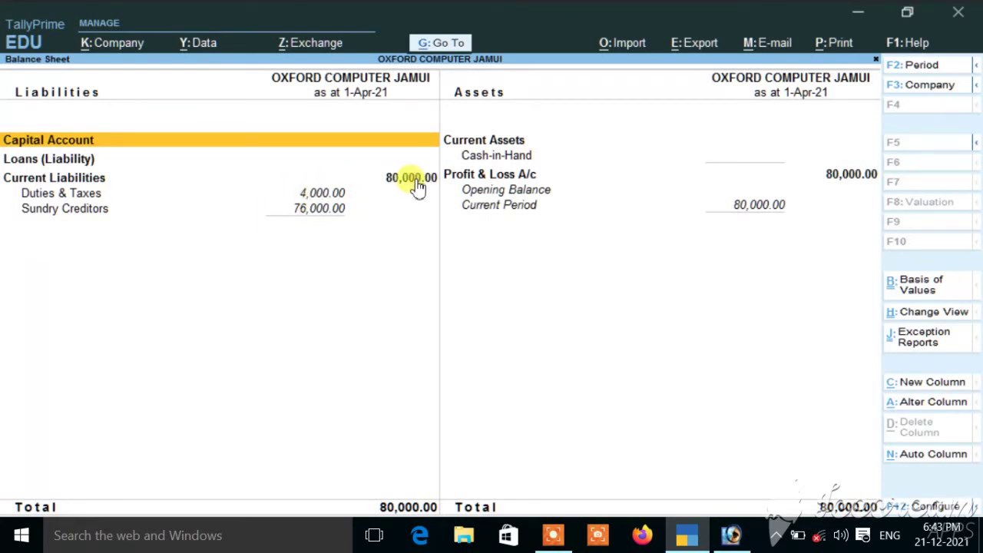
# Leave the Balance Sheet and start a new payment voucher
pyautogui.press('Escape')
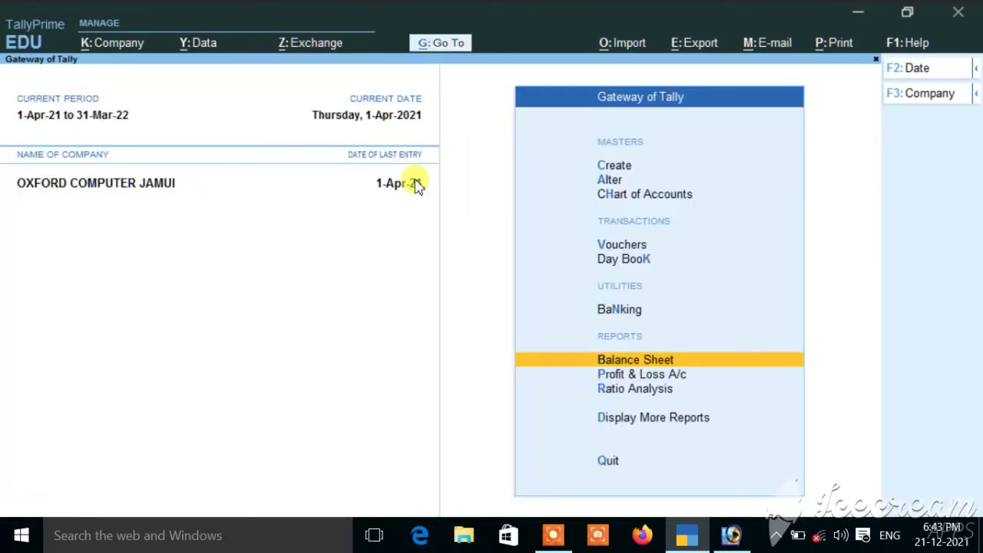
pyautogui.press('Escape')
pyautogui.press('n')
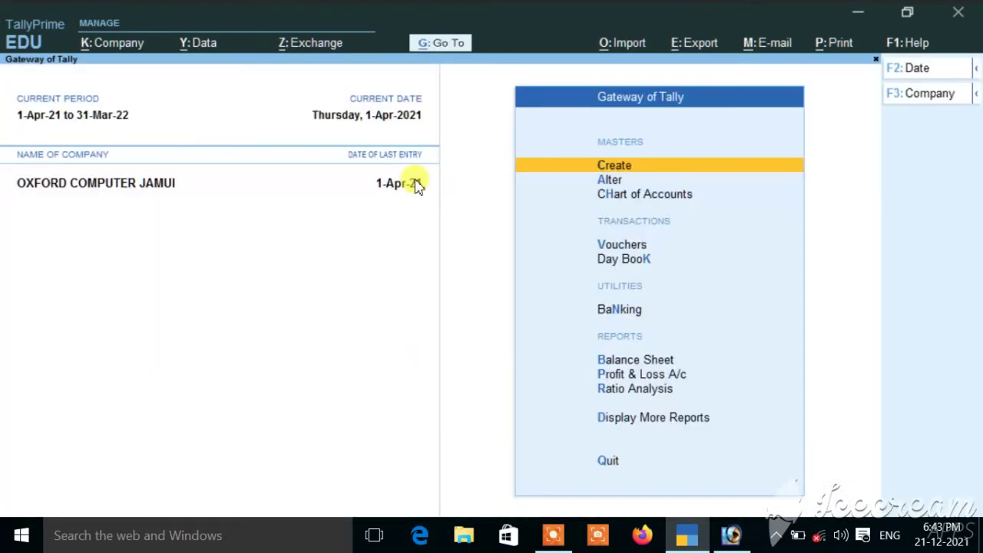
pyautogui.press('Down')
pyautogui.press('Down')
pyautogui.press('Down')
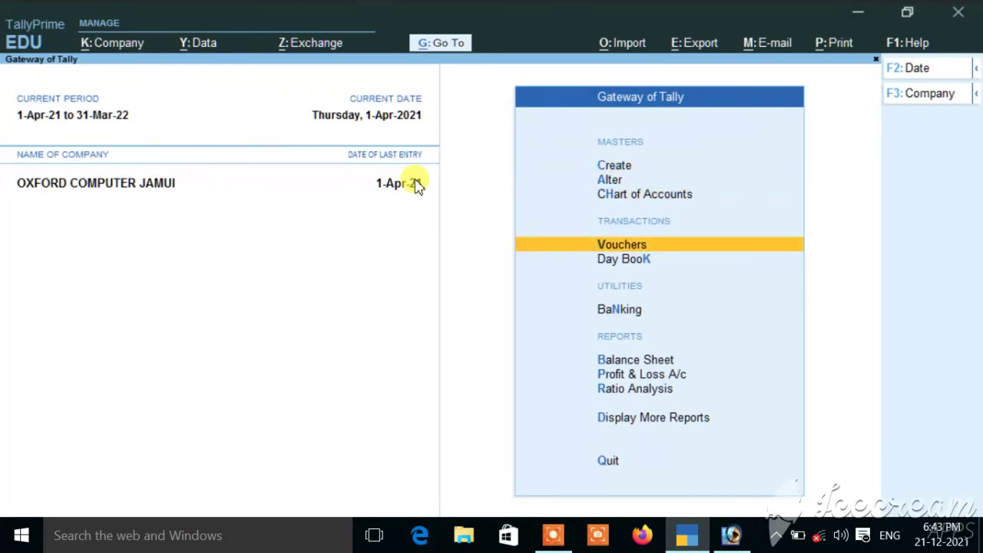
pyautogui.press('Return')
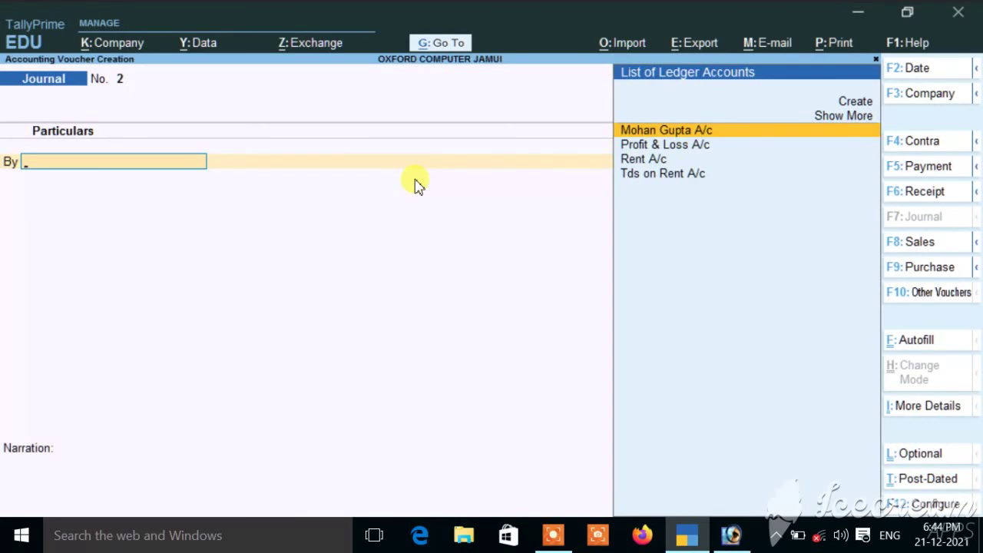
pyautogui.press('F5')
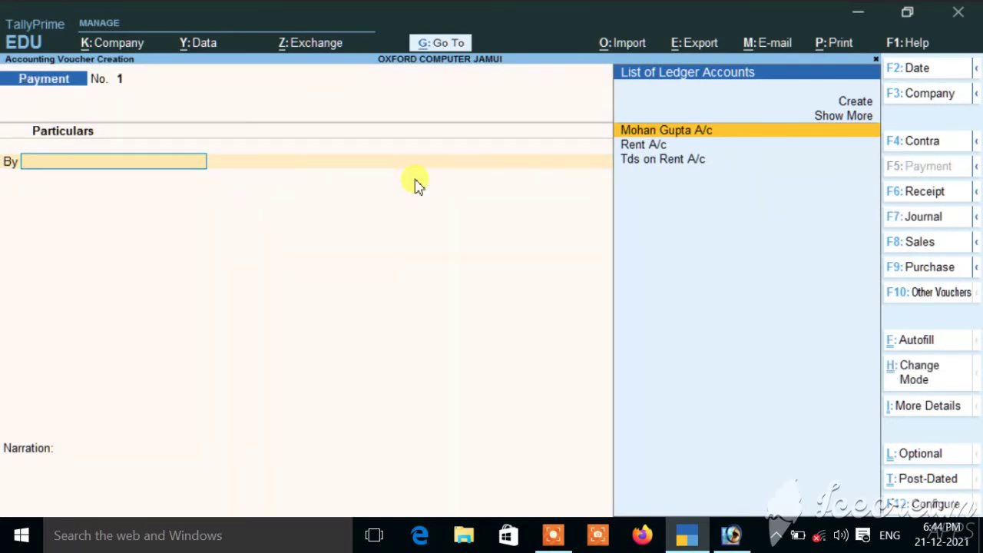
# Debit the rent party's ledger with 76,000 and allocate the full amount as Agst Ref to pending bill 1
pyautogui.press('Return')
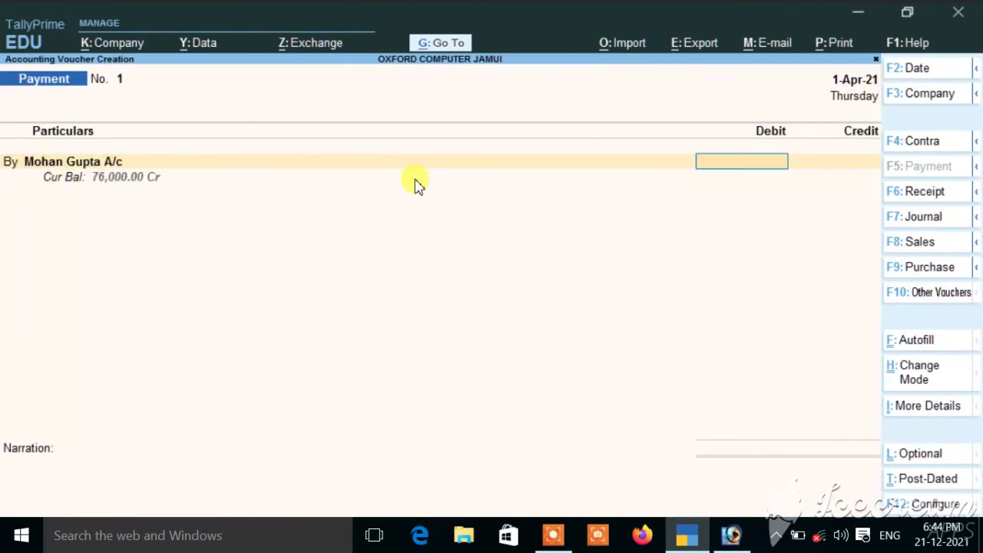
pyautogui.write('76000')
pyautogui.press('Return')
pyautogui.press('Return')
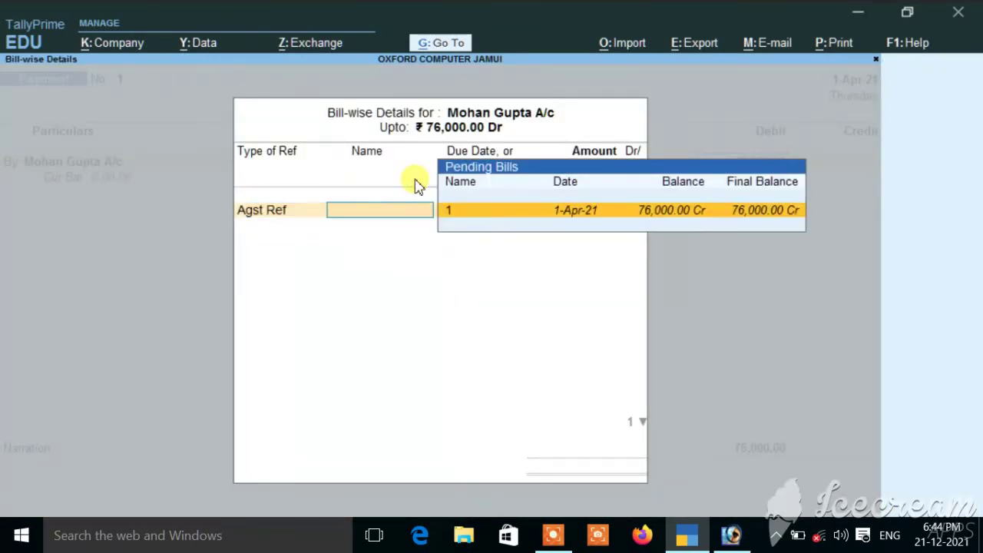
pyautogui.press('Return')
pyautogui.press('Return')
pyautogui.press('Return')
pyautogui.press('Return')
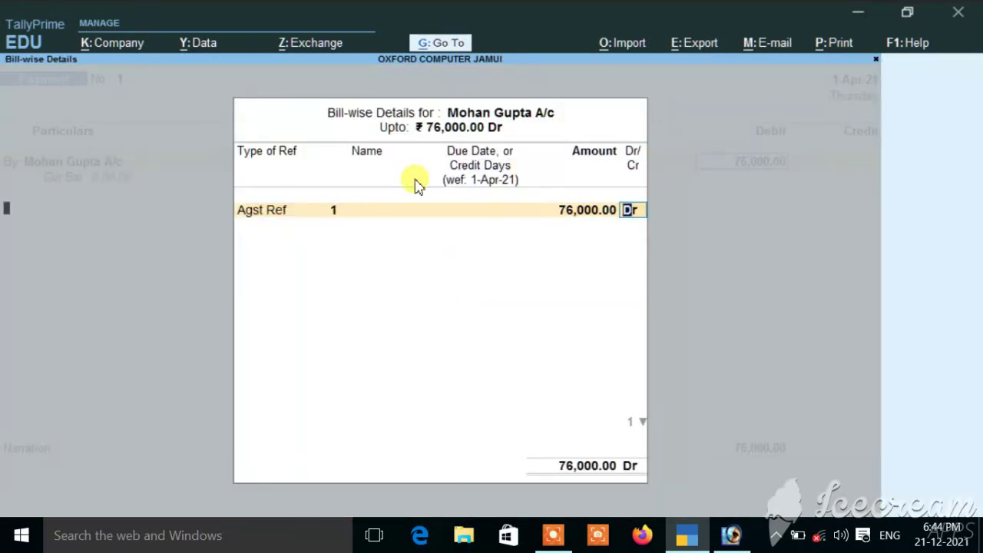
pyautogui.press('Return')
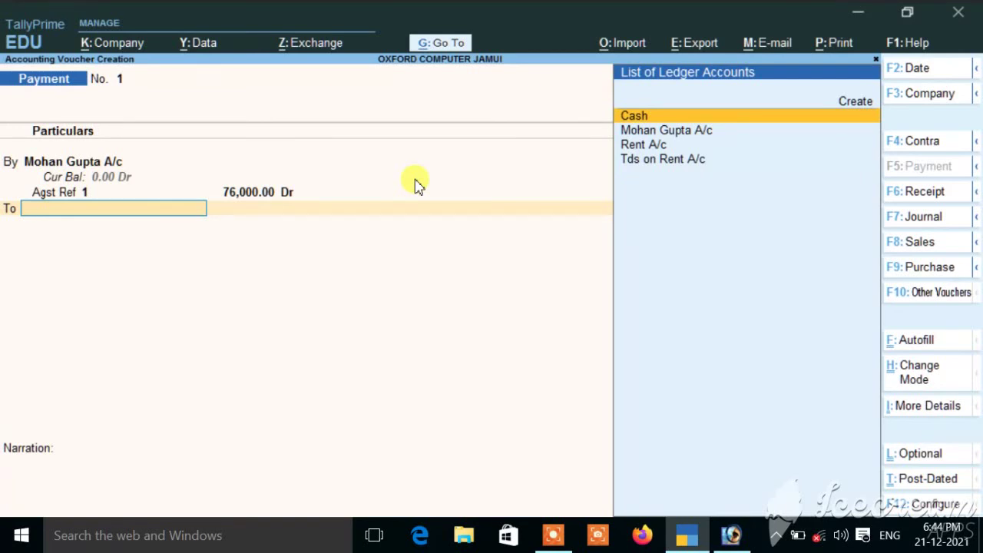
# Create a ledger named Sbi A/c under Bank Accounts for the voucher's credit line
pyautogui.hotkey('alt', 'c')
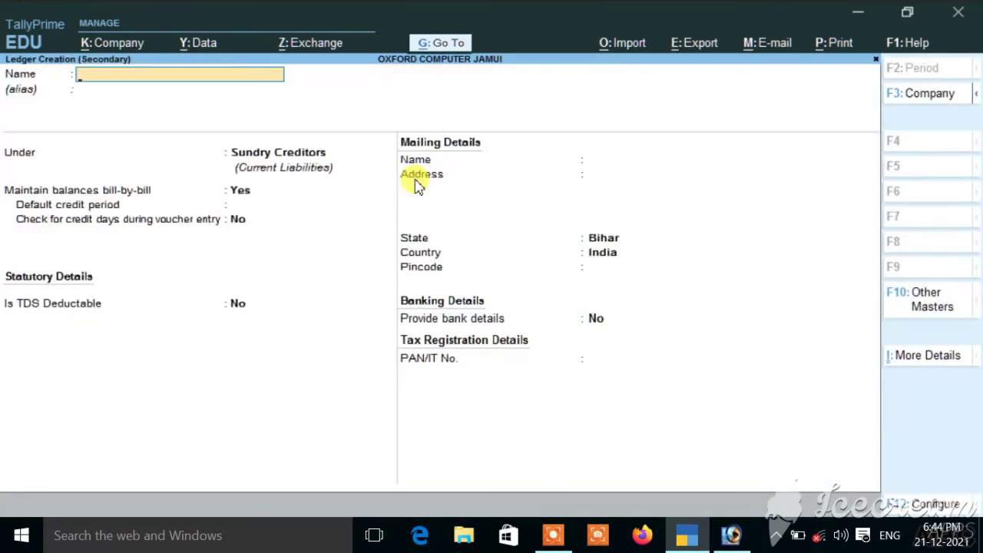
pyautogui.write('Sbi a/c')
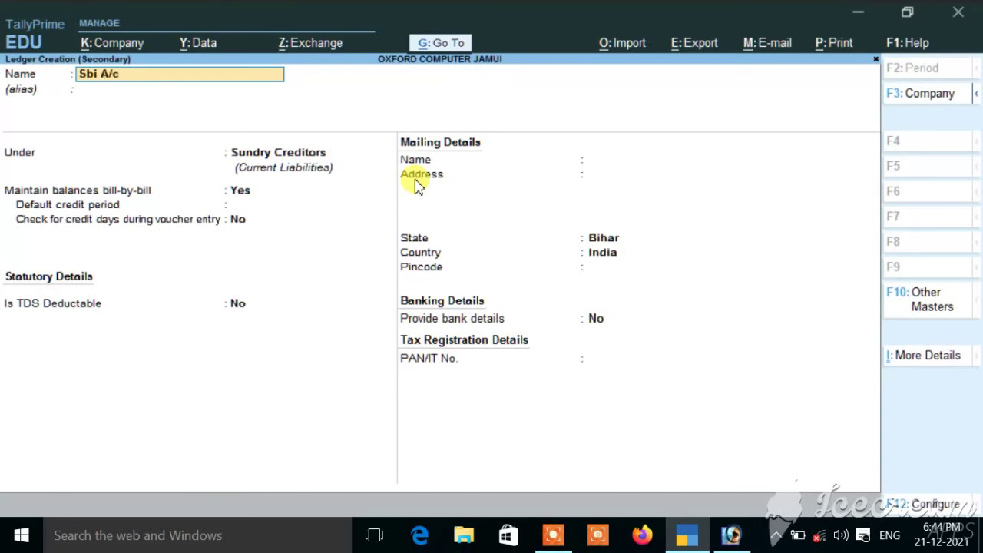
pyautogui.press('Return')
pyautogui.press('Return')
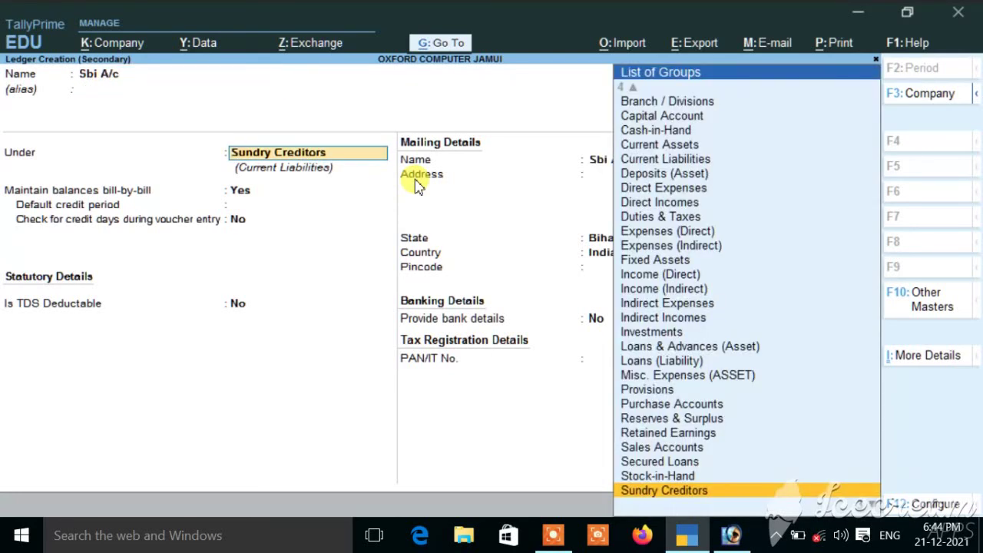
pyautogui.write('B')
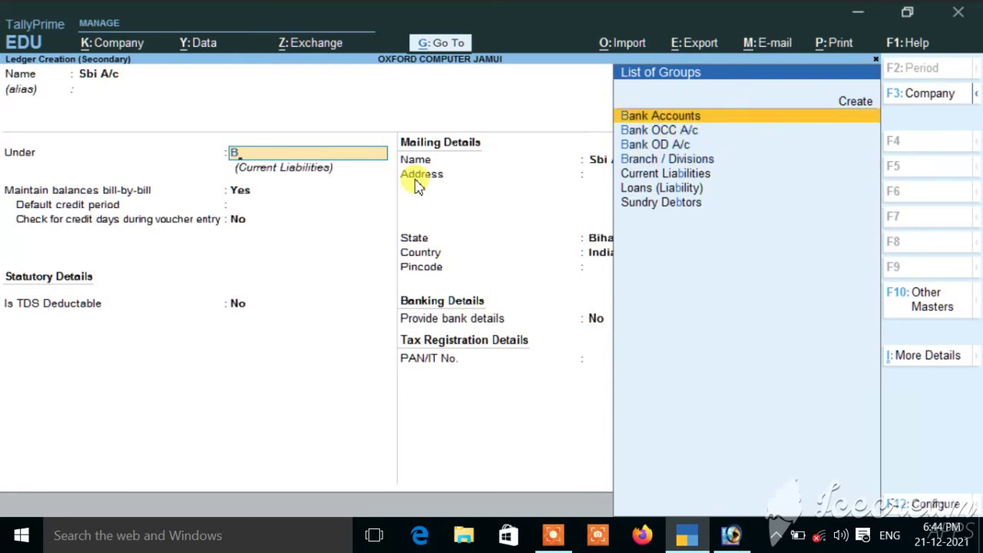
pyautogui.press('Return')
# Keep the default bank, cheque and mailing details of the Sbi A/c ledger, save it and credit it with 76,000
pyautogui.press('Return')
pyautogui.press('Return')
pyautogui.press('Return')
pyautogui.press('Return')
pyautogui.press('Return')
pyautogui.press('Return')
pyautogui.press('Return')
pyautogui.press('Return')
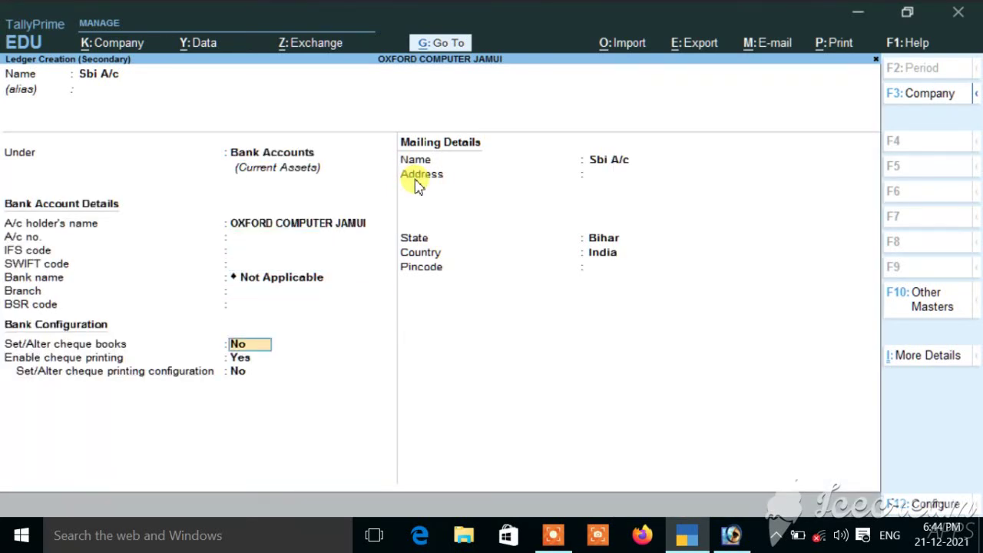
pyautogui.press('Return')
pyautogui.press('Return')
pyautogui.press('Return')
pyautogui.press('Return')
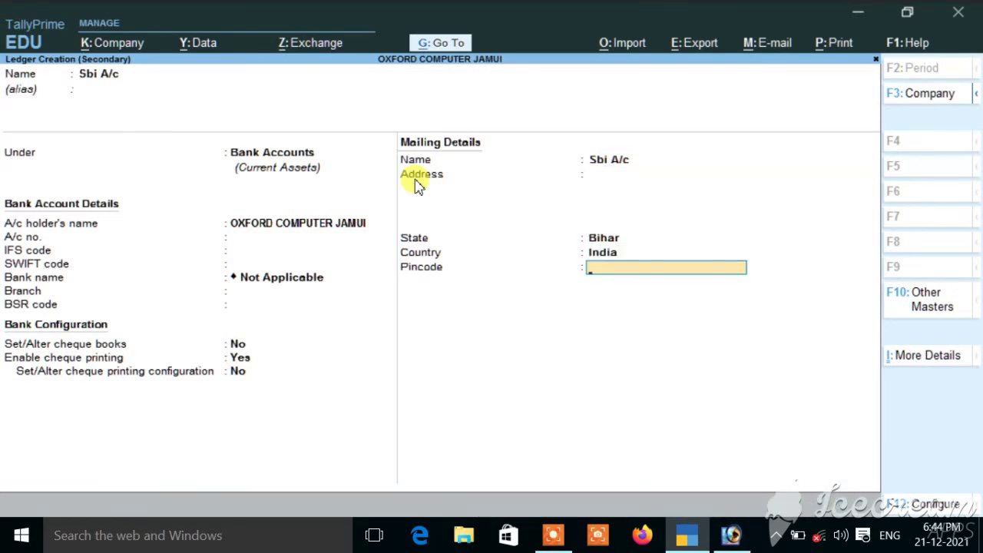
pyautogui.press('Return')
pyautogui.press('Return')
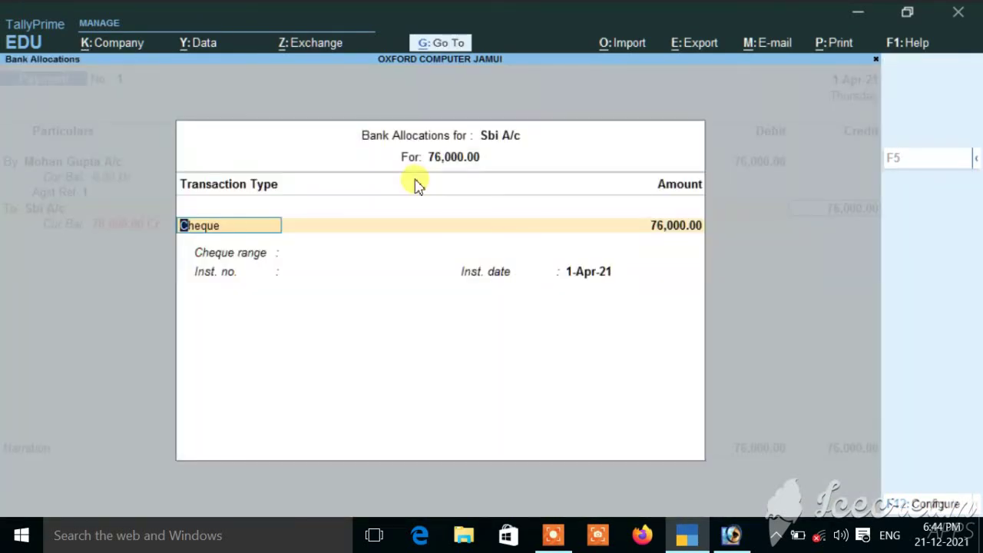
# Accept the Cheque bank allocation of 76,000 without an instrument number and save the payment voucher without a narration
pyautogui.press('Return')
pyautogui.press('Return')
pyautogui.press('Return')
pyautogui.press('Return')
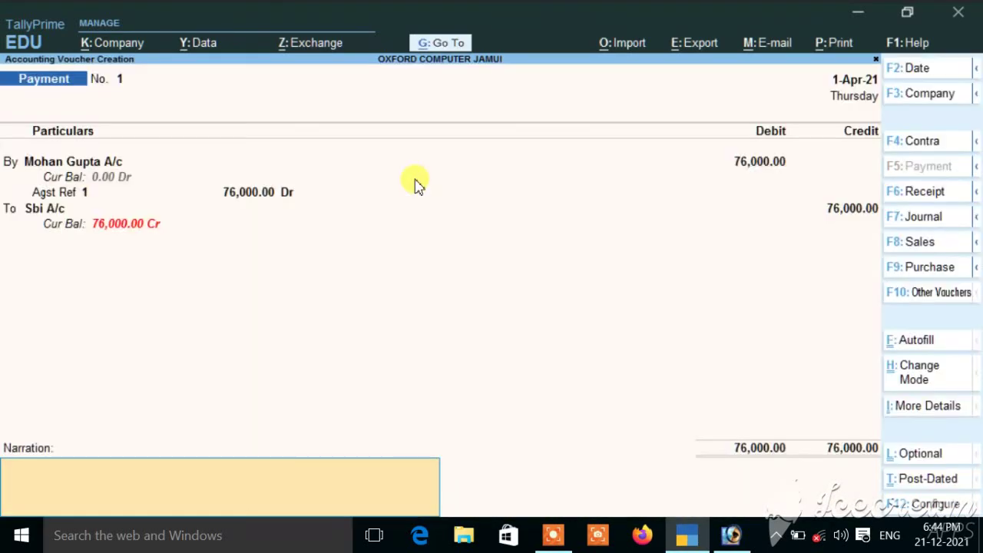
pyautogui.press('Return')
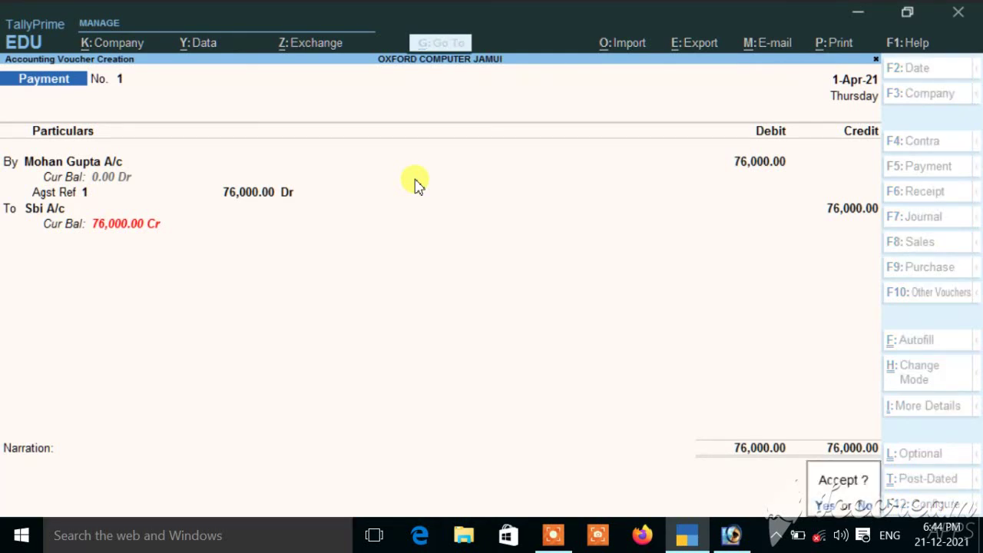
pyautogui.press('Return')
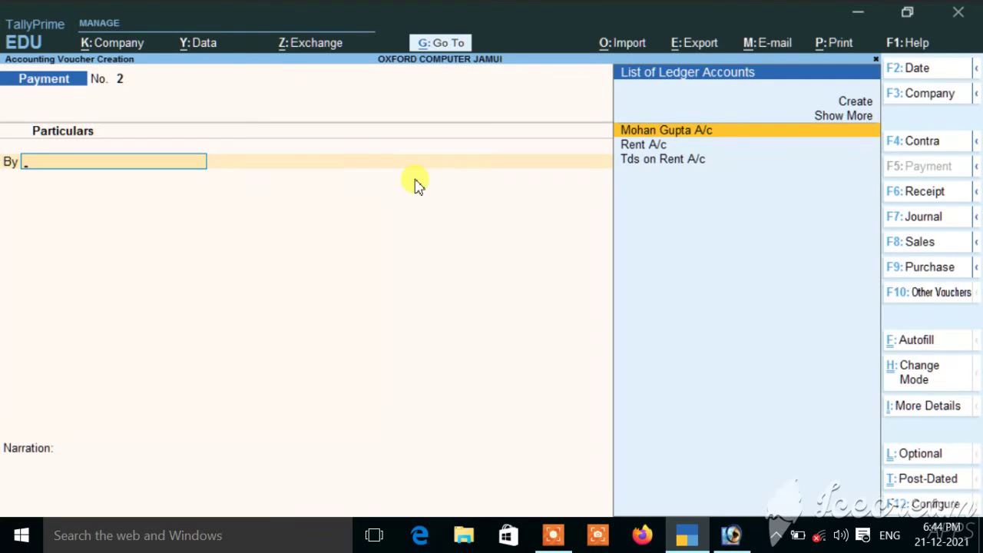
# Debit Tds on Rent A/c with 4,000 in the second payment voucher, against the TDS reference Jrnl / 1 / 1
pyautogui.press('Down')
pyautogui.press('Down')
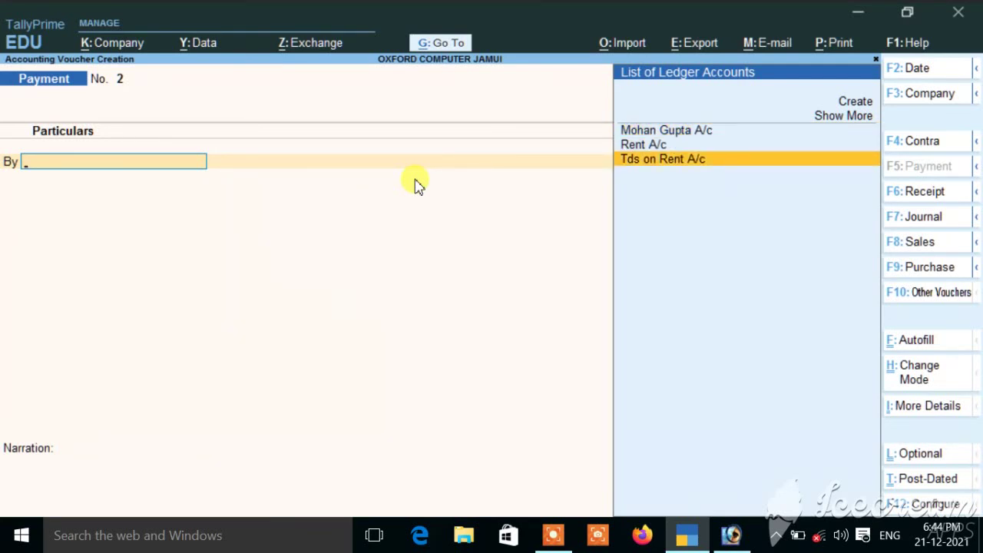
pyautogui.press('Return')
pyautogui.press('Return')
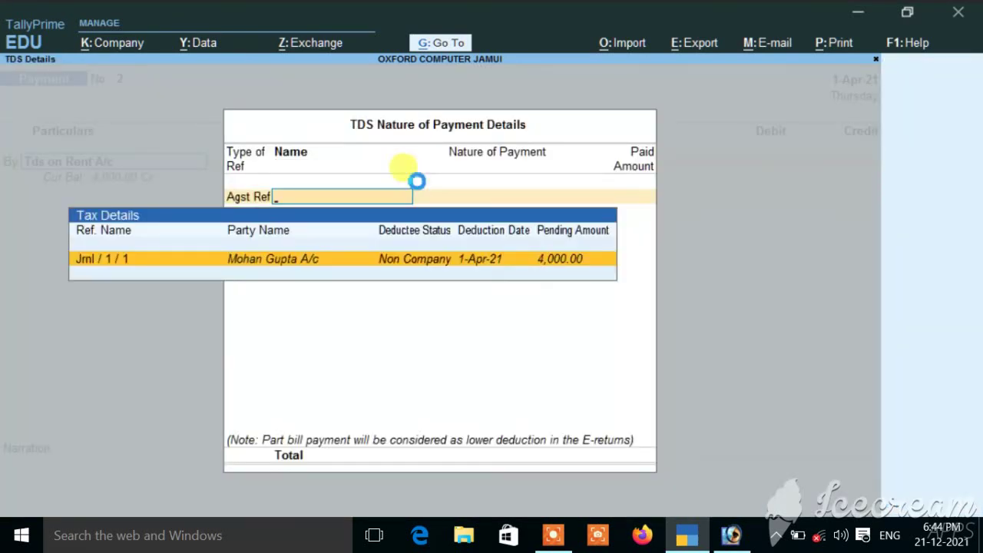
pyautogui.press('Return')
pyautogui.press('Return')
pyautogui.press('Return')
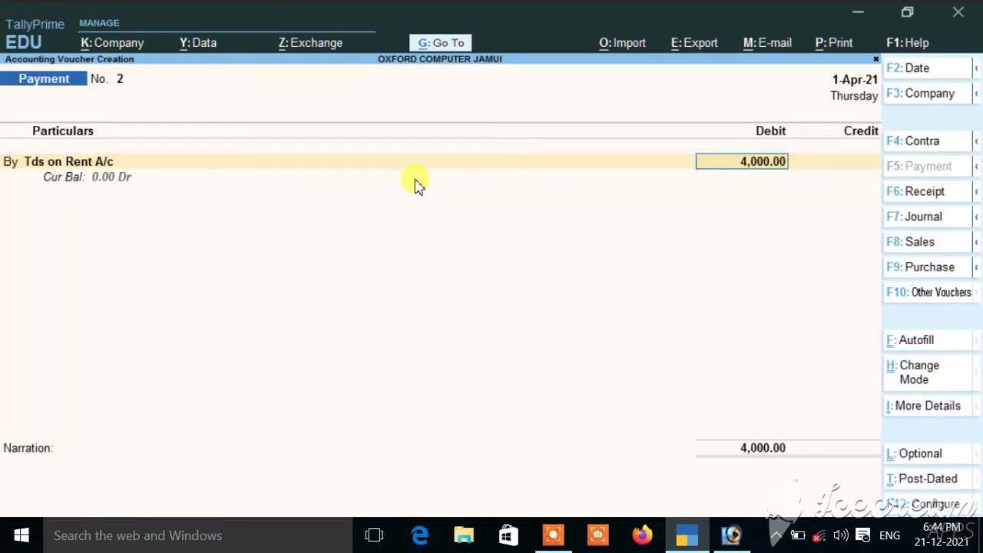
pyautogui.press('Return')
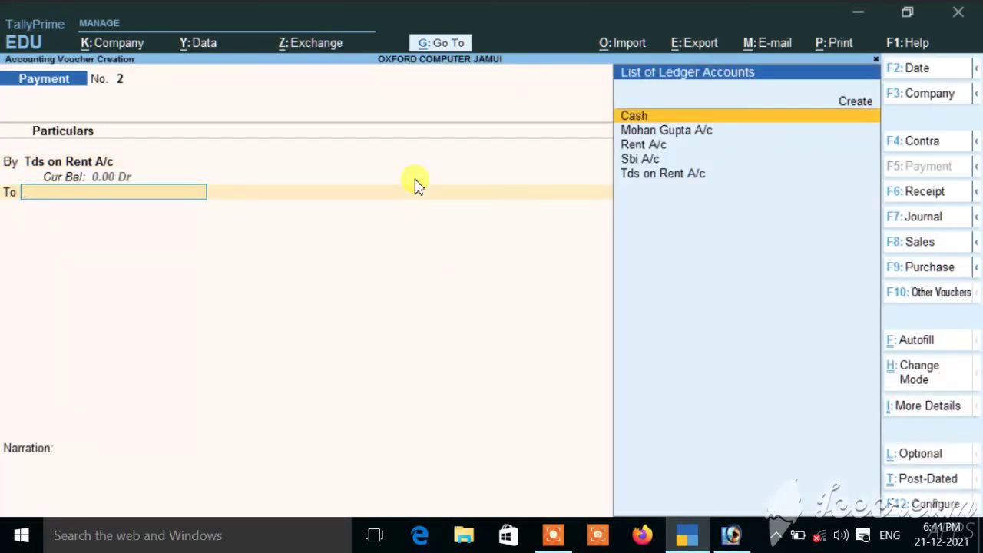
# Credit Sbi A/c with 4,000 and accept its Cheque bank allocation without an instrument number
pyautogui.press('Down')
pyautogui.press('Down')
pyautogui.press('Down')
pyautogui.press('Return')
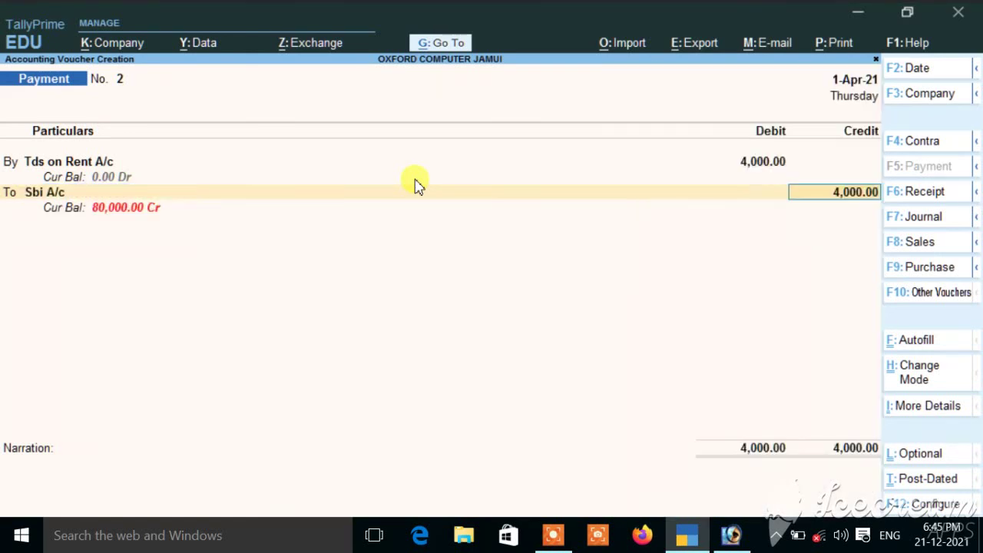
pyautogui.press('Return')
pyautogui.press('Return')
pyautogui.press('Return')
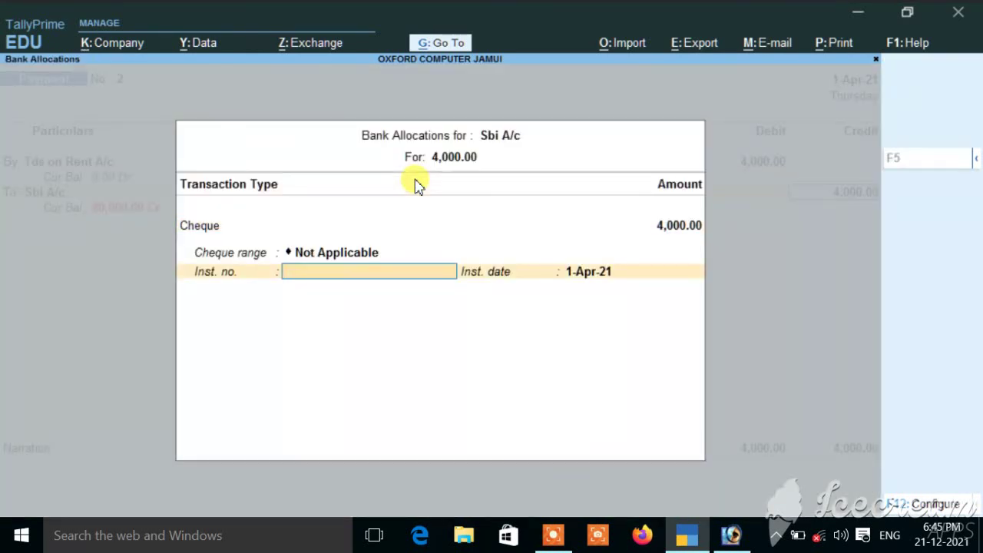
pyautogui.press('Return')
pyautogui.press('Return')
# Save the TDS payment voucher without a narration and leave voucher creation
pyautogui.press('Return')
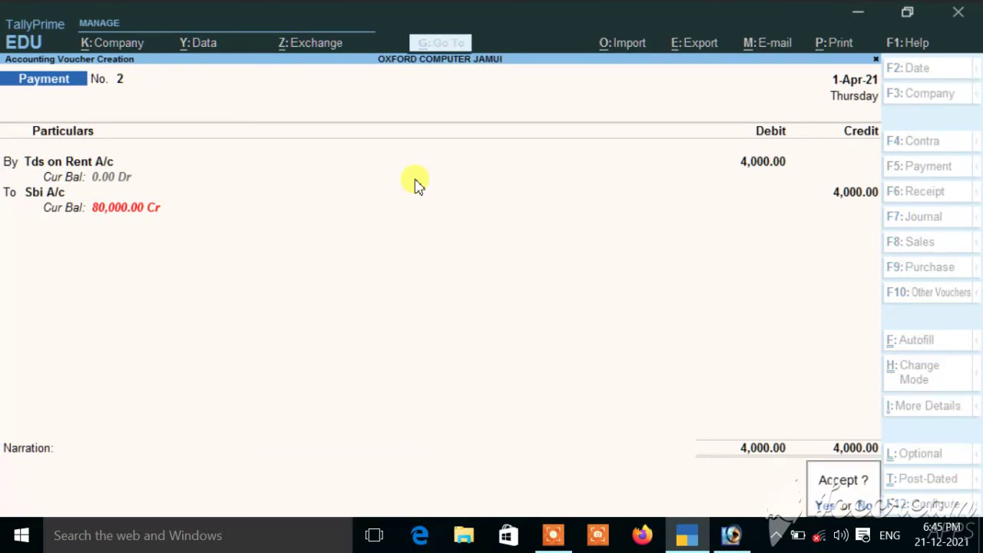
pyautogui.press('Return')
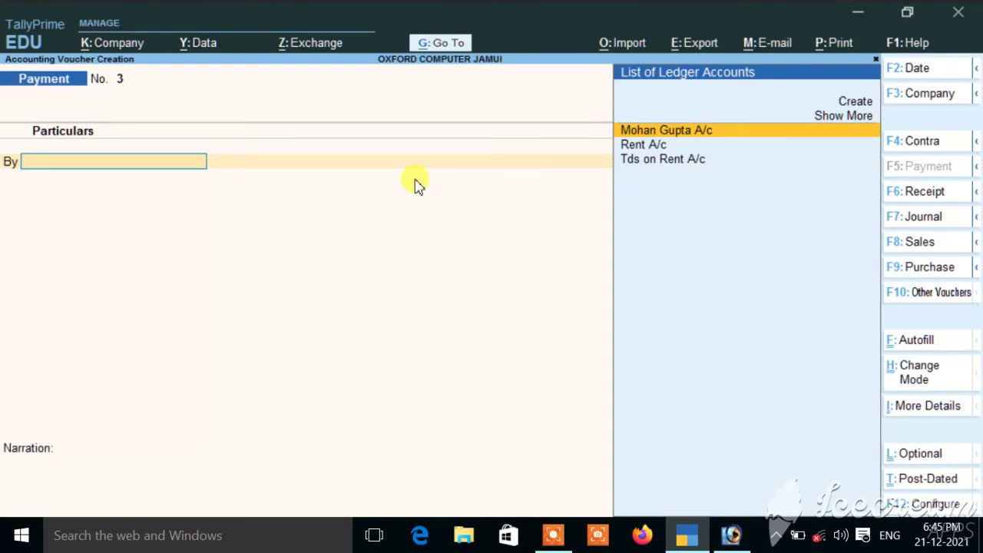
pyautogui.press('Escape')
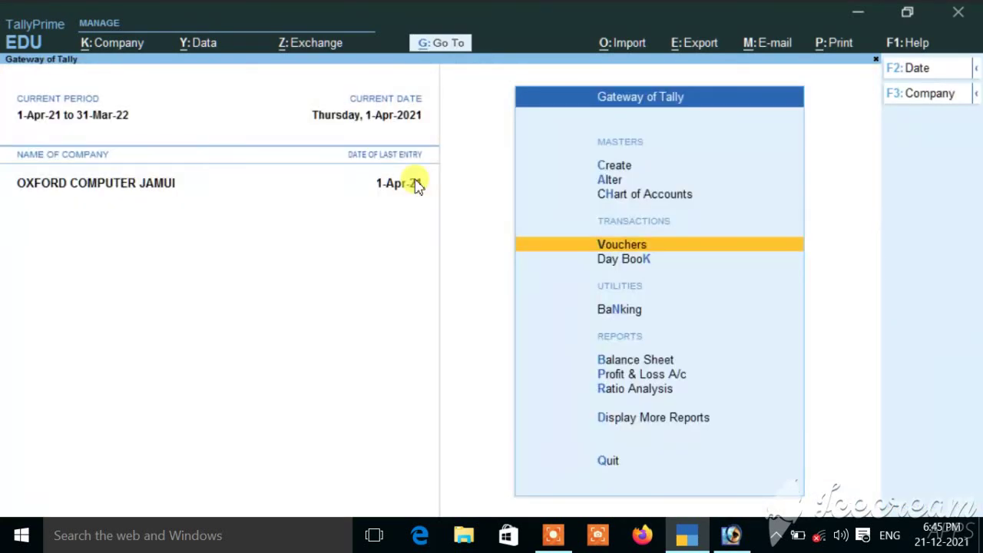
# Open the list of statutory TDS reports
pyautogui.press('Down')
pyautogui.press('Down')
pyautogui.press('Down')
pyautogui.press('Down')
pyautogui.press('Down')
pyautogui.press('Down')
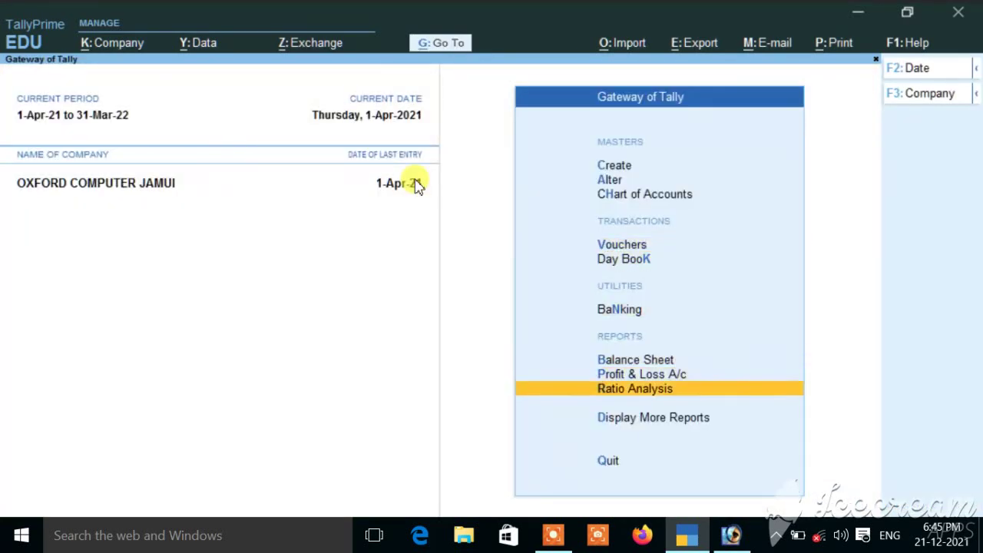
pyautogui.press('Return')
pyautogui.press('Down')
pyautogui.press('Down')
pyautogui.press('Down')
pyautogui.press('Down')
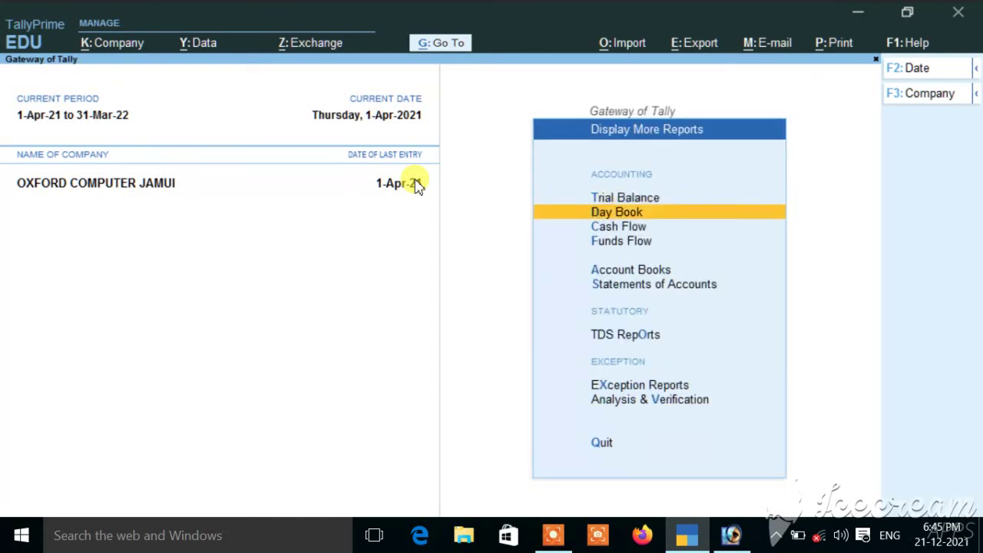
pyautogui.press('Down')
pyautogui.press('Down')
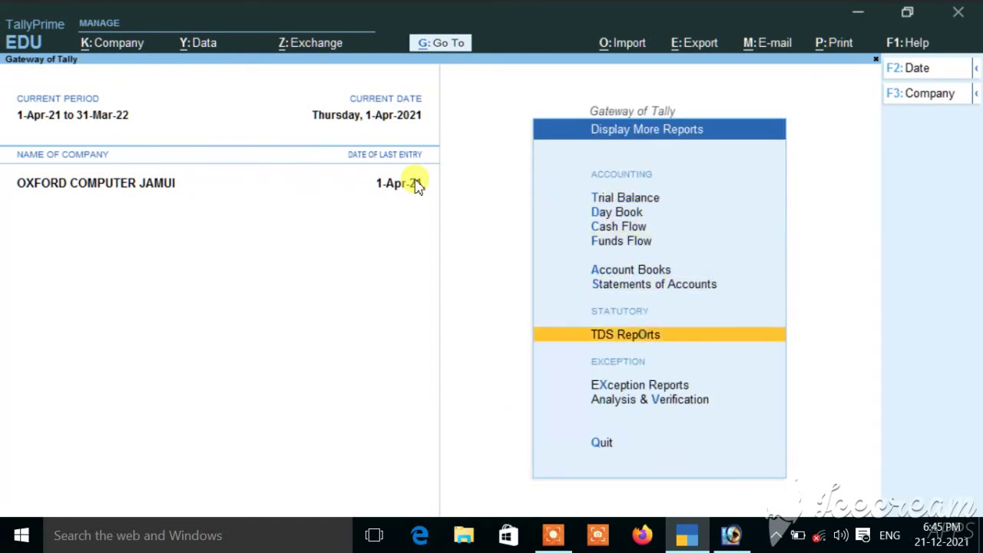
pyautogui.press('Return')
# Check the TDS Outstandings report by nature of payment, close it and open the TDS Return Transaction Book
pyautogui.press('Down')
pyautogui.press('Down')
pyautogui.press('Down')
pyautogui.press('Down')
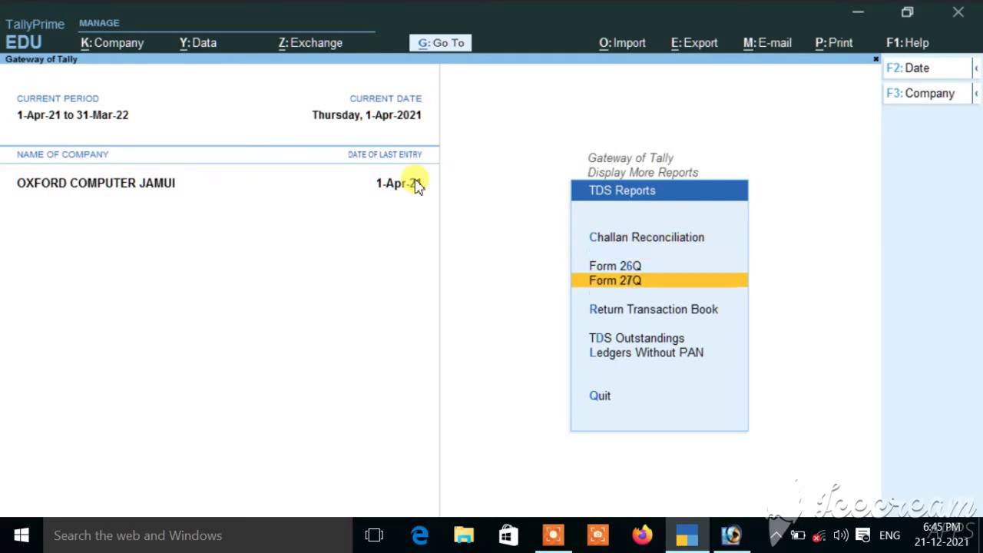
pyautogui.press('Return')
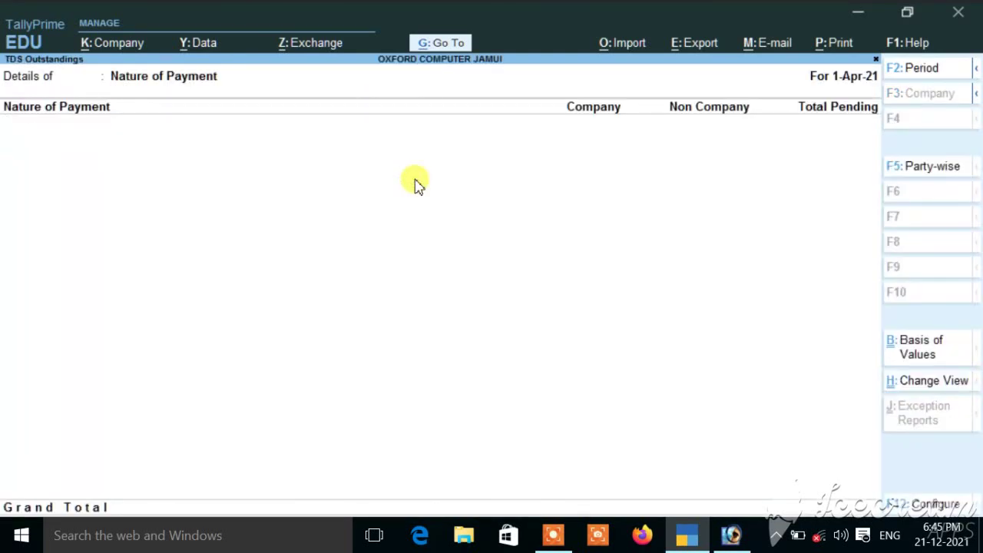
pyautogui.press('Escape')
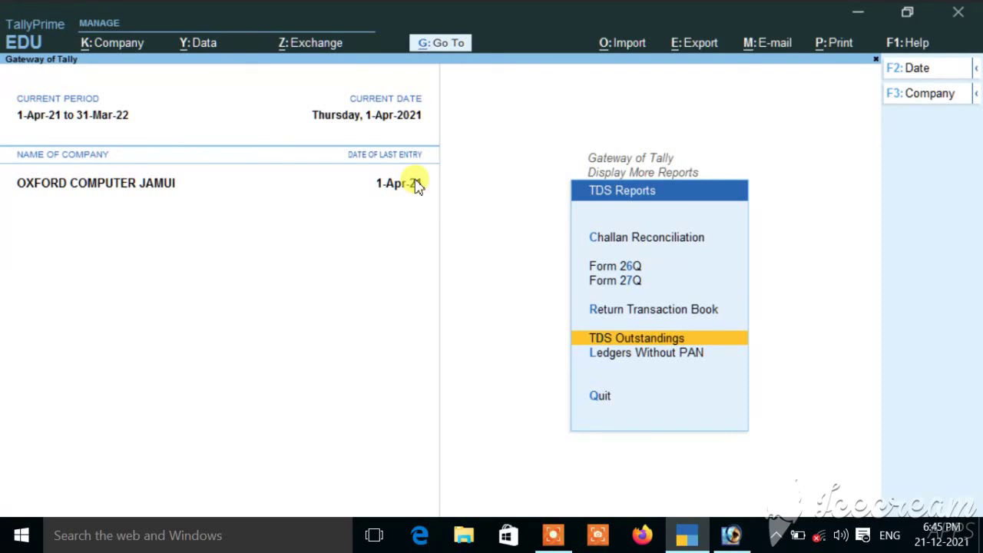
pyautogui.press('Up')
pyautogui.press('Return')
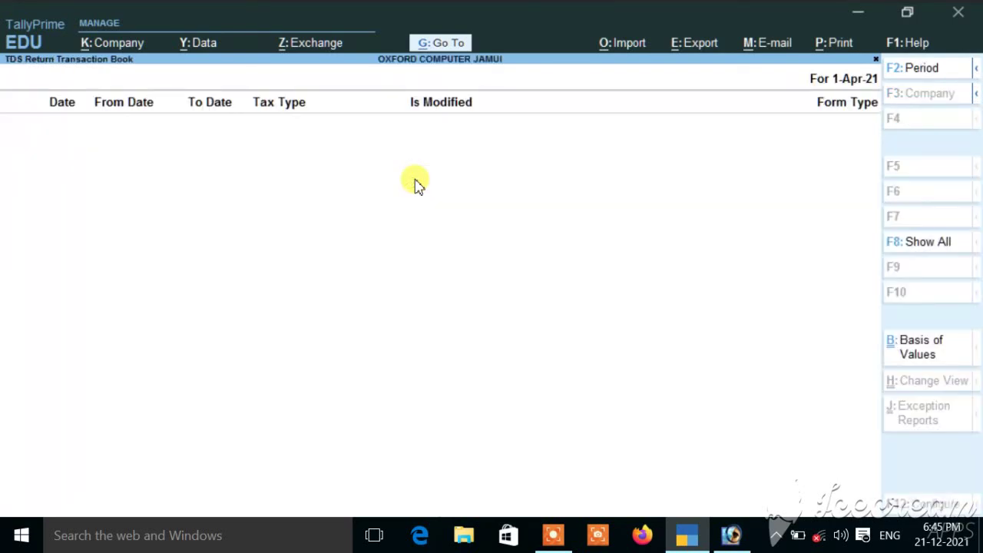
# Close the TDS Return Transaction Book and leave the TDS reports, going back to the Gateway of Tally
pyautogui.press('Escape')
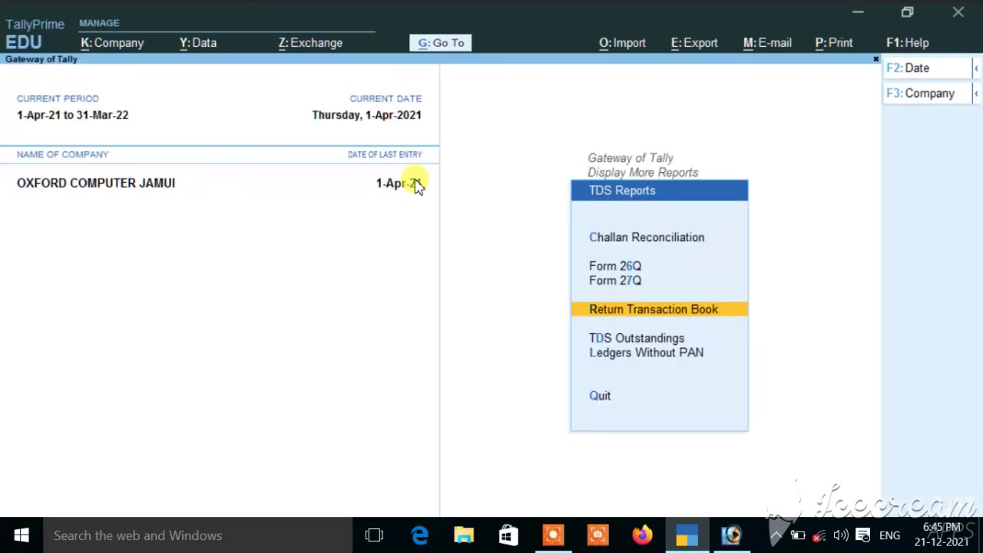
pyautogui.press('Up')
pyautogui.press('Up')
pyautogui.press('Up')
pyautogui.press('Down')
pyautogui.press('Down')
pyautogui.press('Down')
pyautogui.press('Down')
pyautogui.press('Down')
pyautogui.press('Escape')
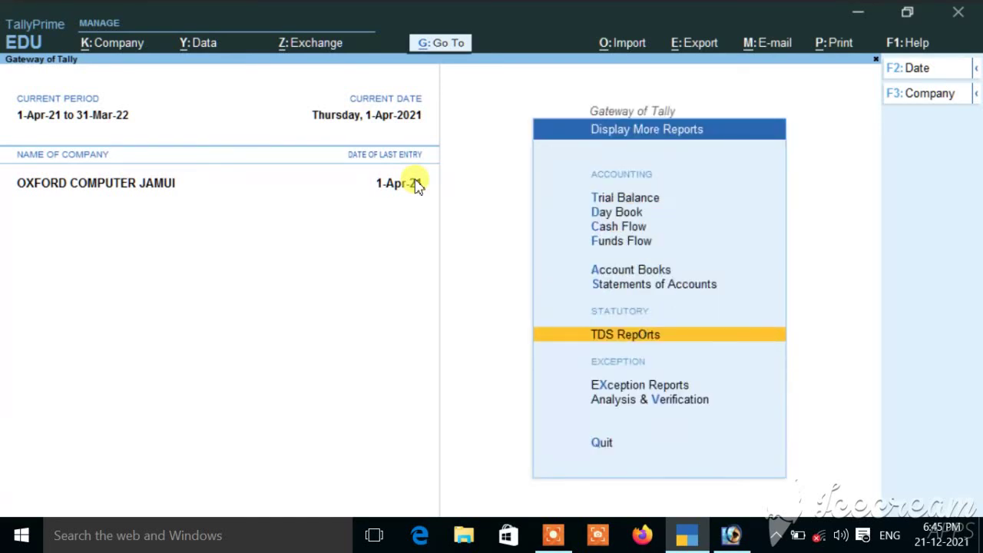
pyautogui.press('Escape')
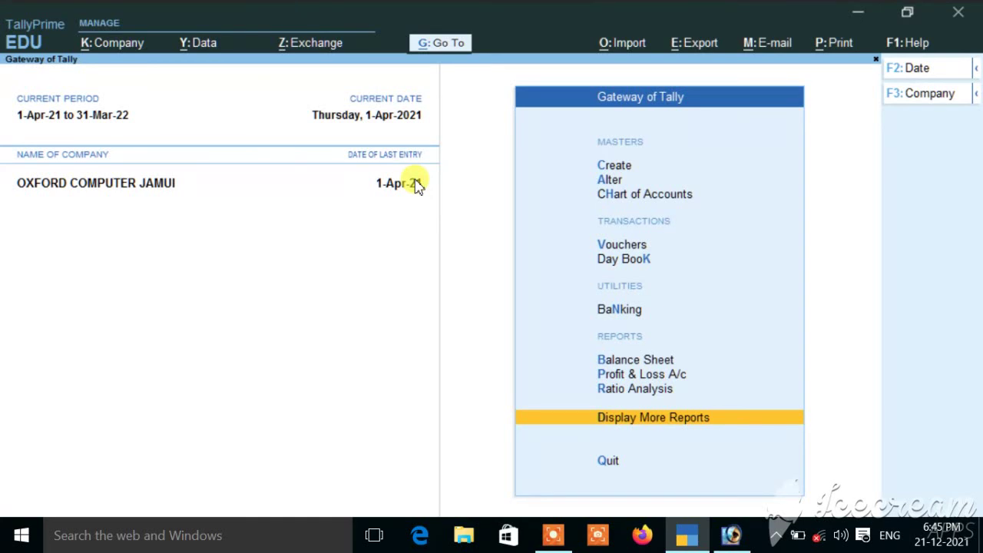
# Check the Balance Sheet with its groups expanded in detailed form, and close the report
pyautogui.press('Up')
pyautogui.press('Up')
pyautogui.press('Up')
pyautogui.press('Return')
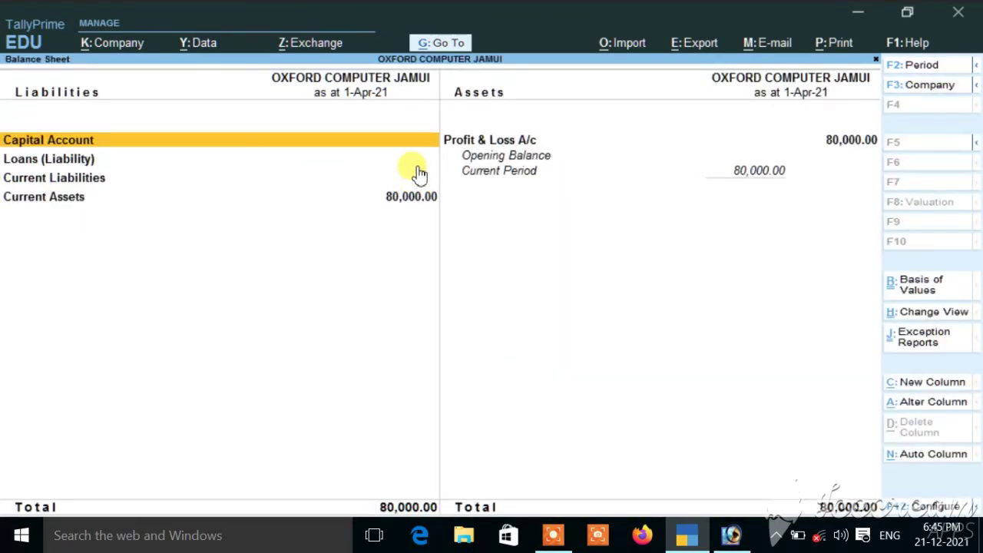
pyautogui.hotkey('alt', 'F5')
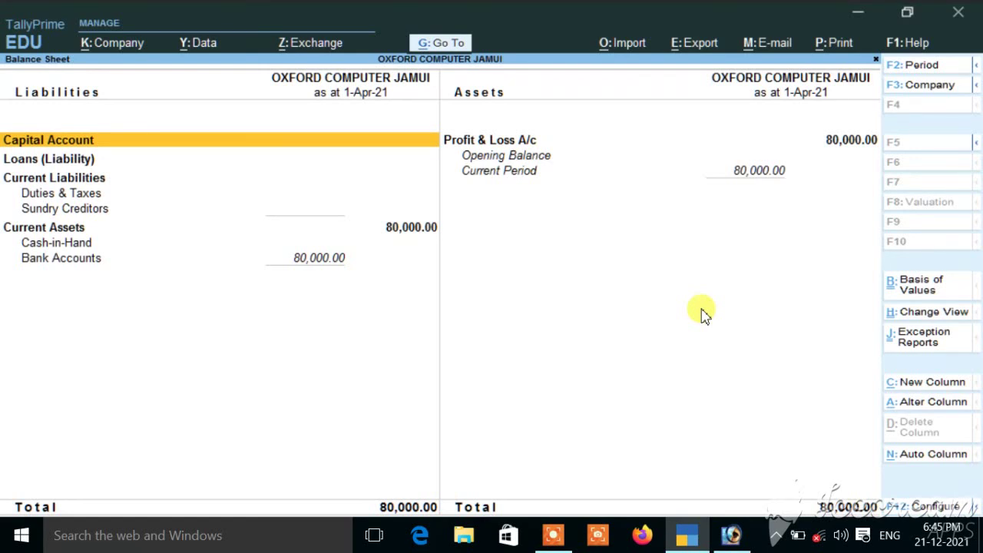
pyautogui.press('Escape')
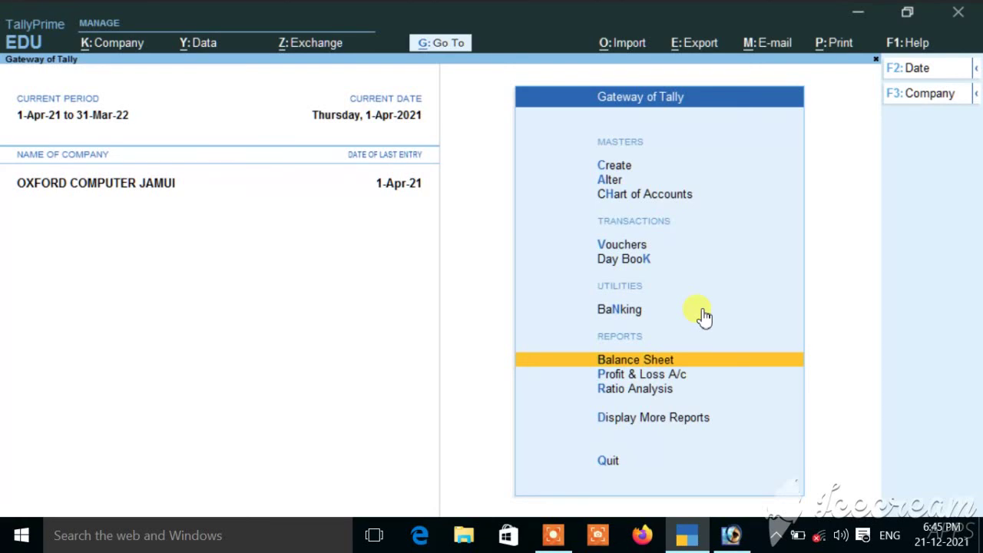